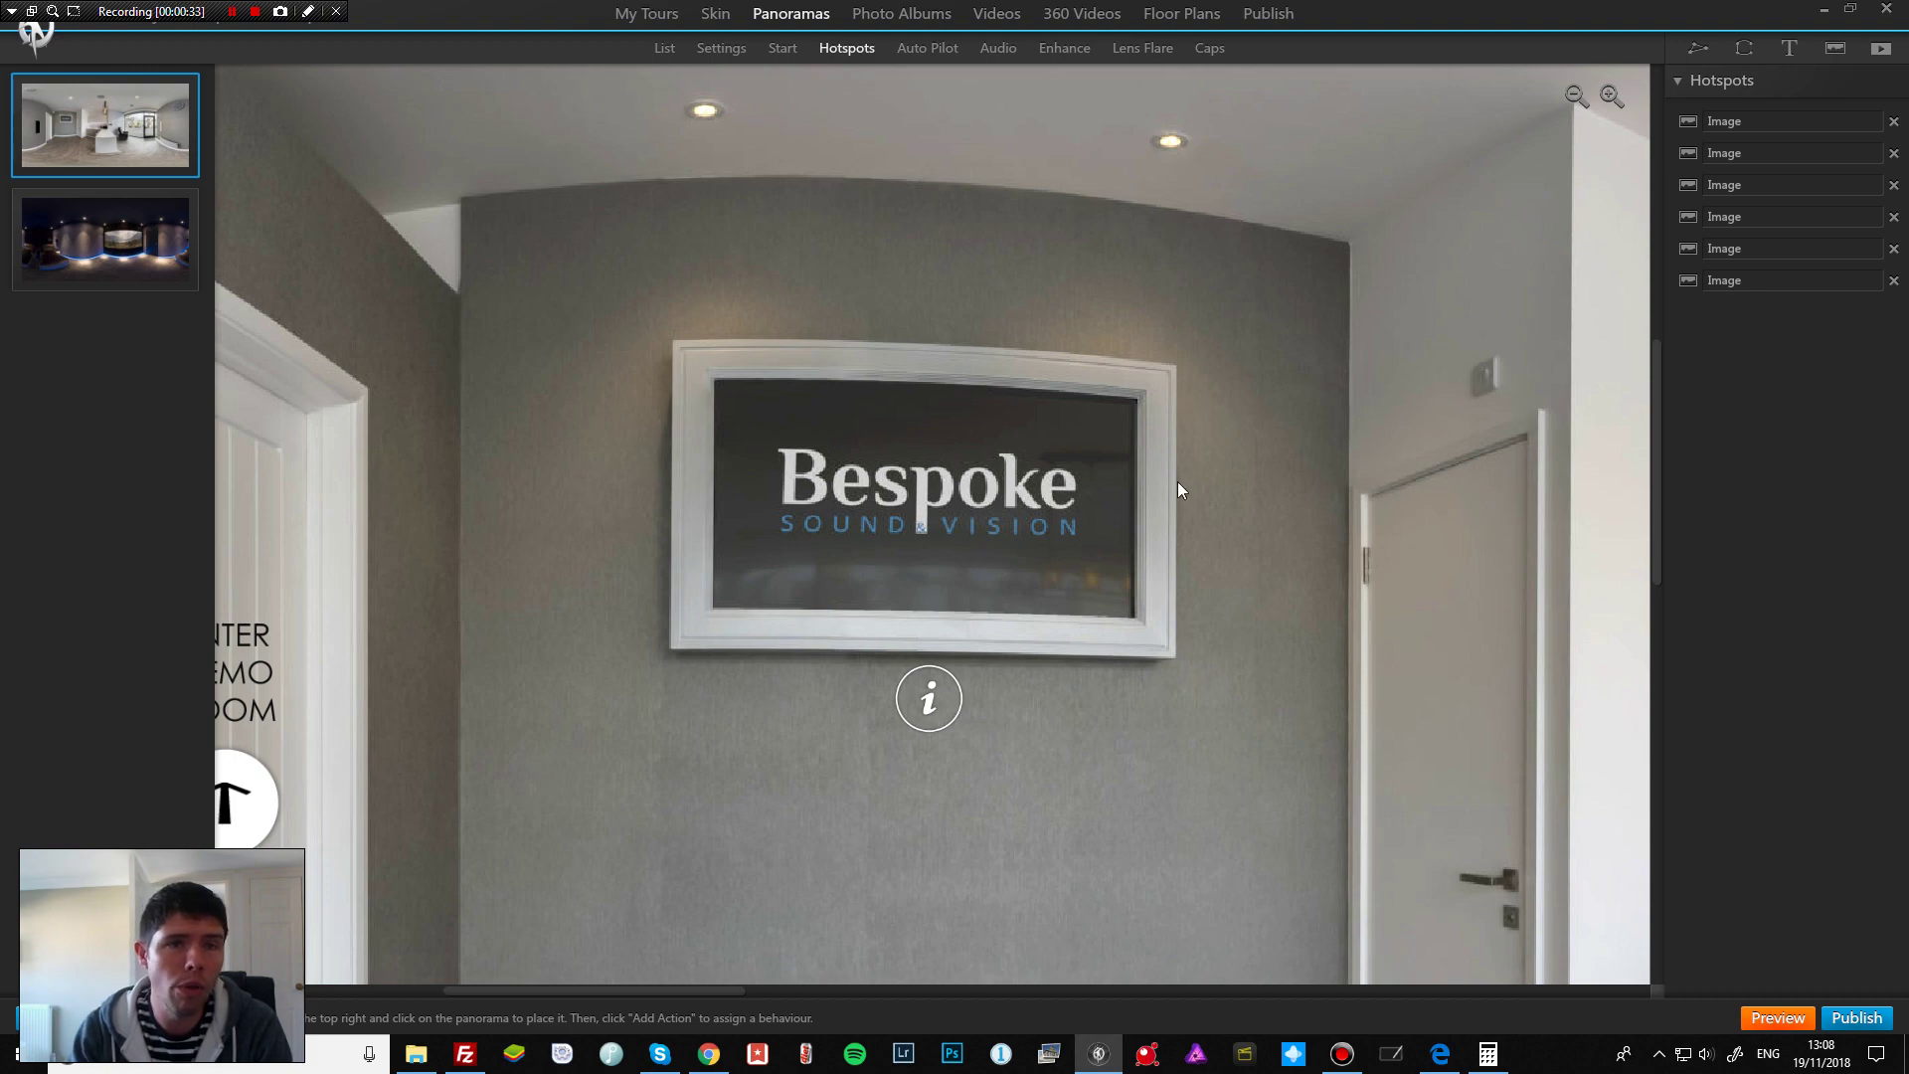
Step: Turn the view to the Bespoke sign wall and start a Fireplace video hotspot
{"action": "scroll", "coordinate": [993, 328], "scroll_direction": "down", "scroll_amount": 6}
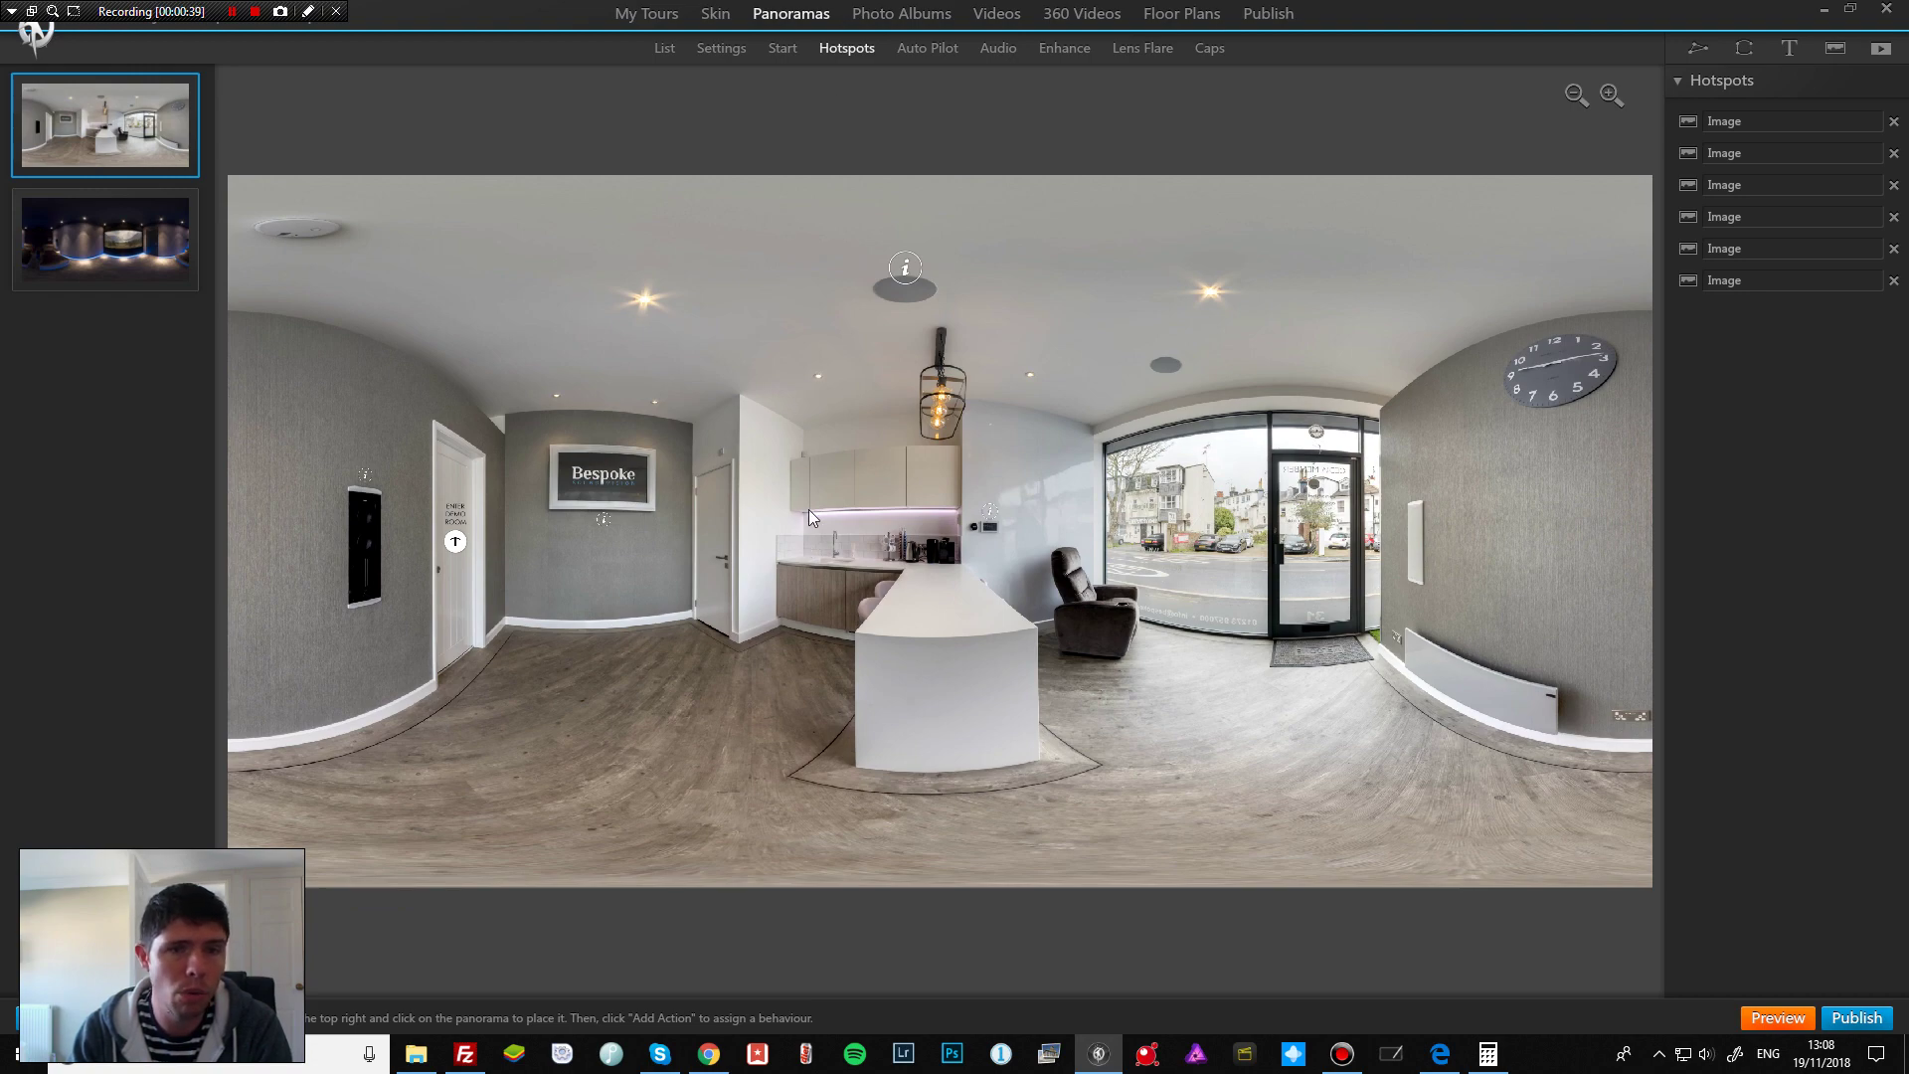
{"action": "scroll", "coordinate": [808, 509], "scroll_direction": "up", "scroll_amount": 3}
{"action": "scroll", "coordinate": [808, 509], "scroll_direction": "down", "scroll_amount": 3}
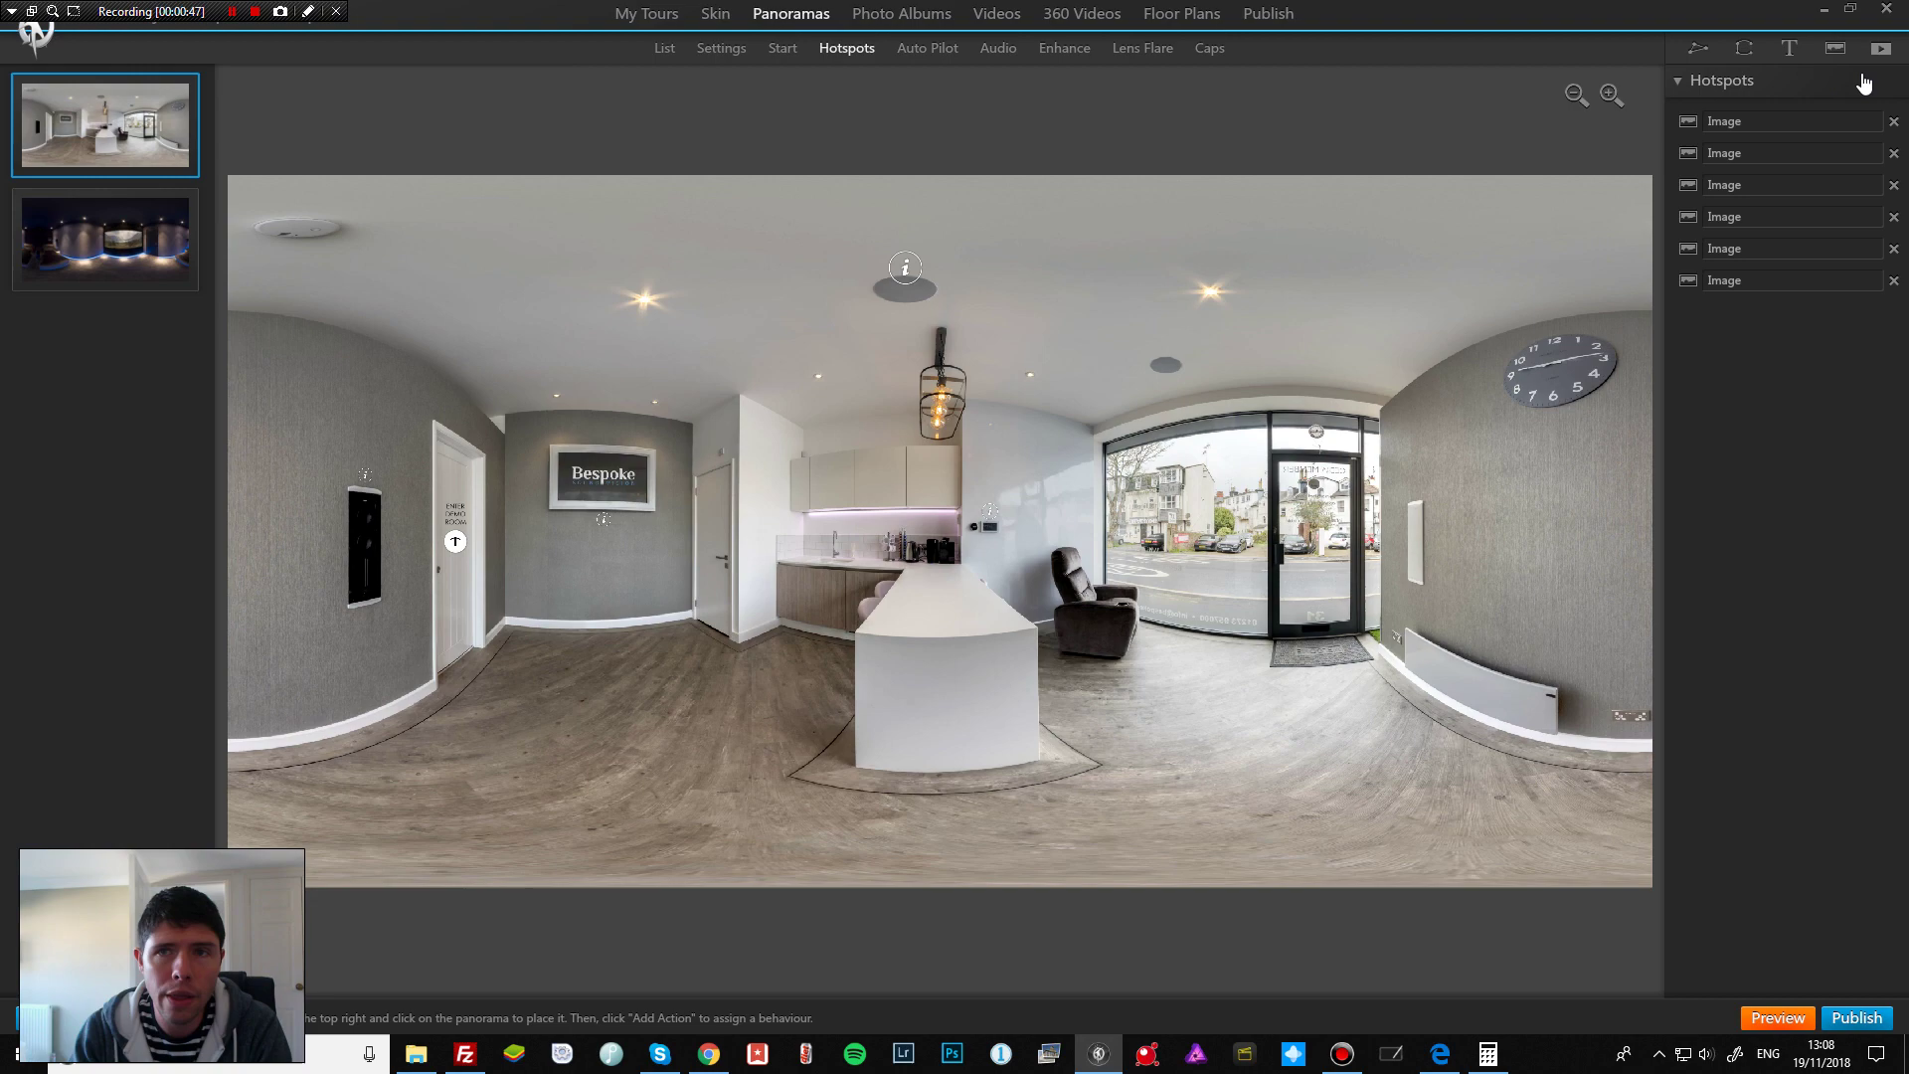
{"action": "scroll", "coordinate": [856, 481], "scroll_direction": "up", "scroll_amount": 5}
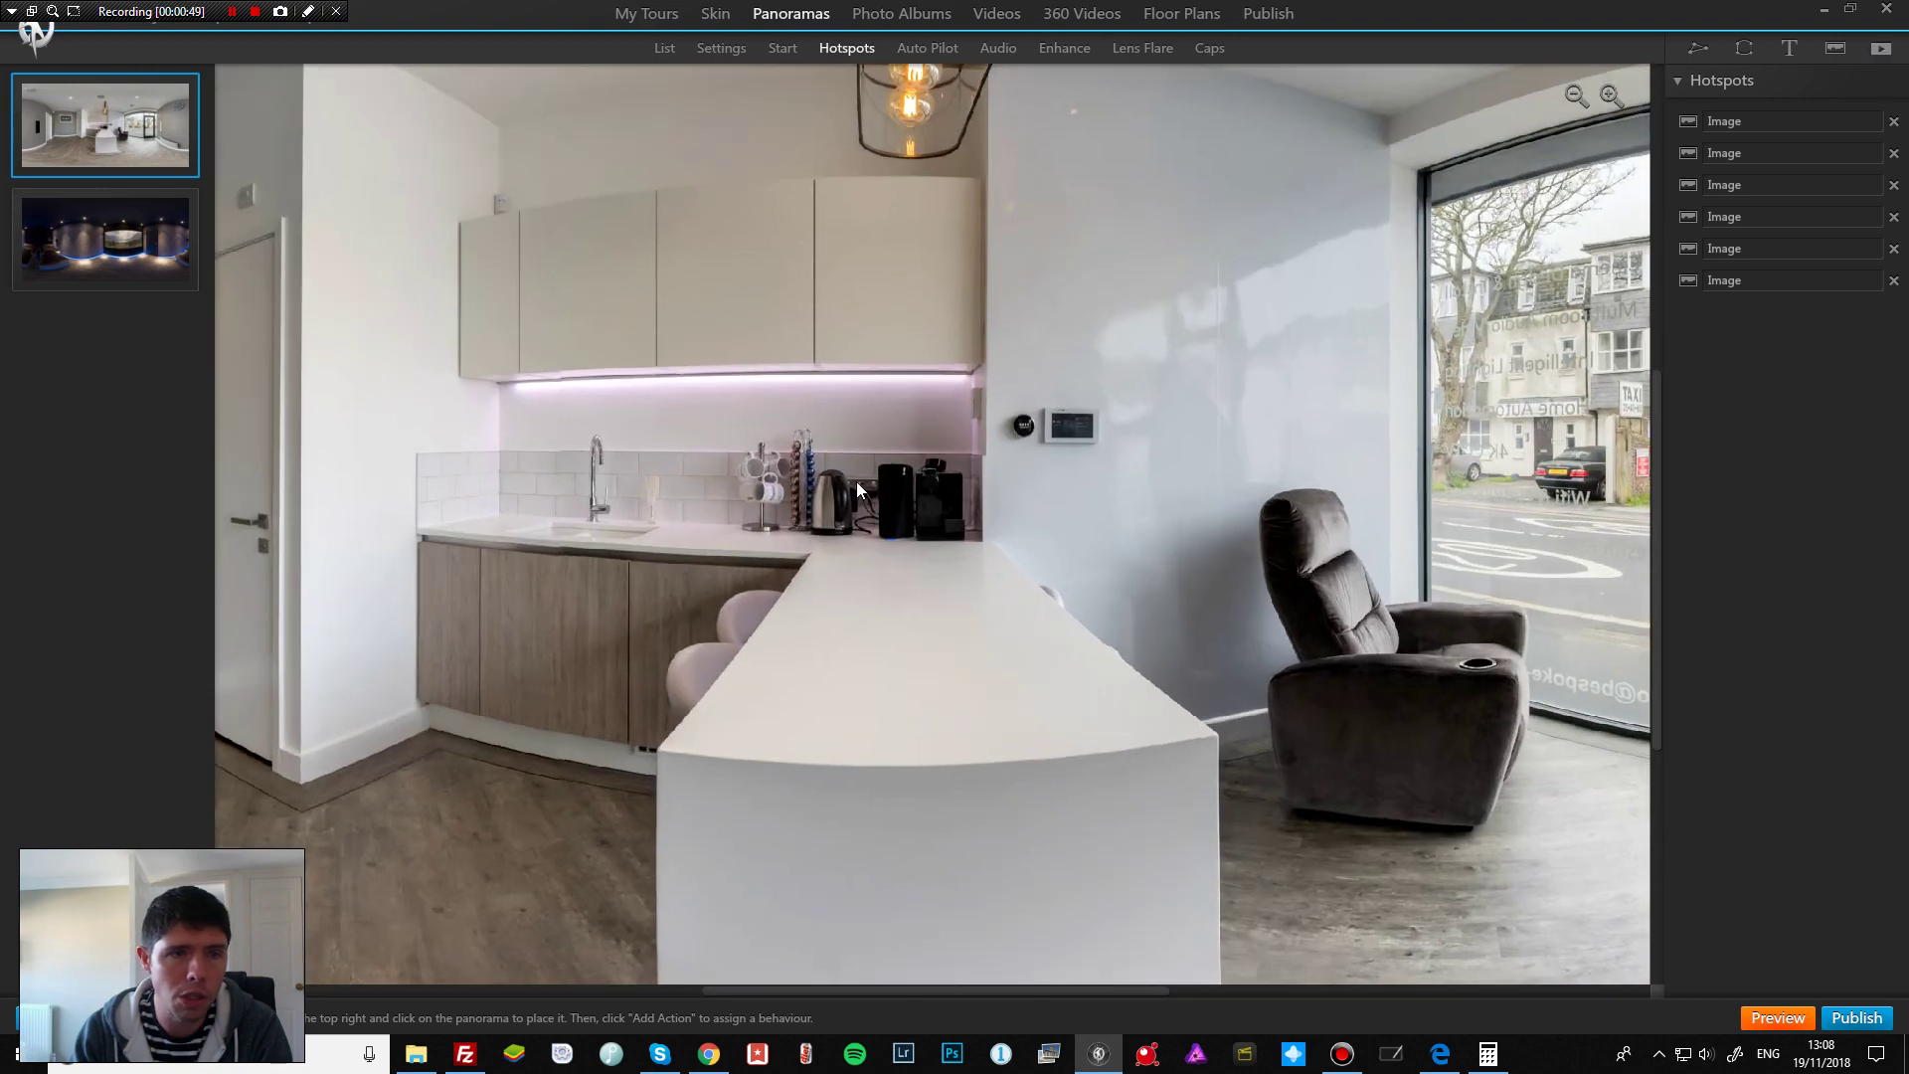
{"action": "left_click_drag", "start_coordinate": [623, 448], "coordinate": [834, 612]}
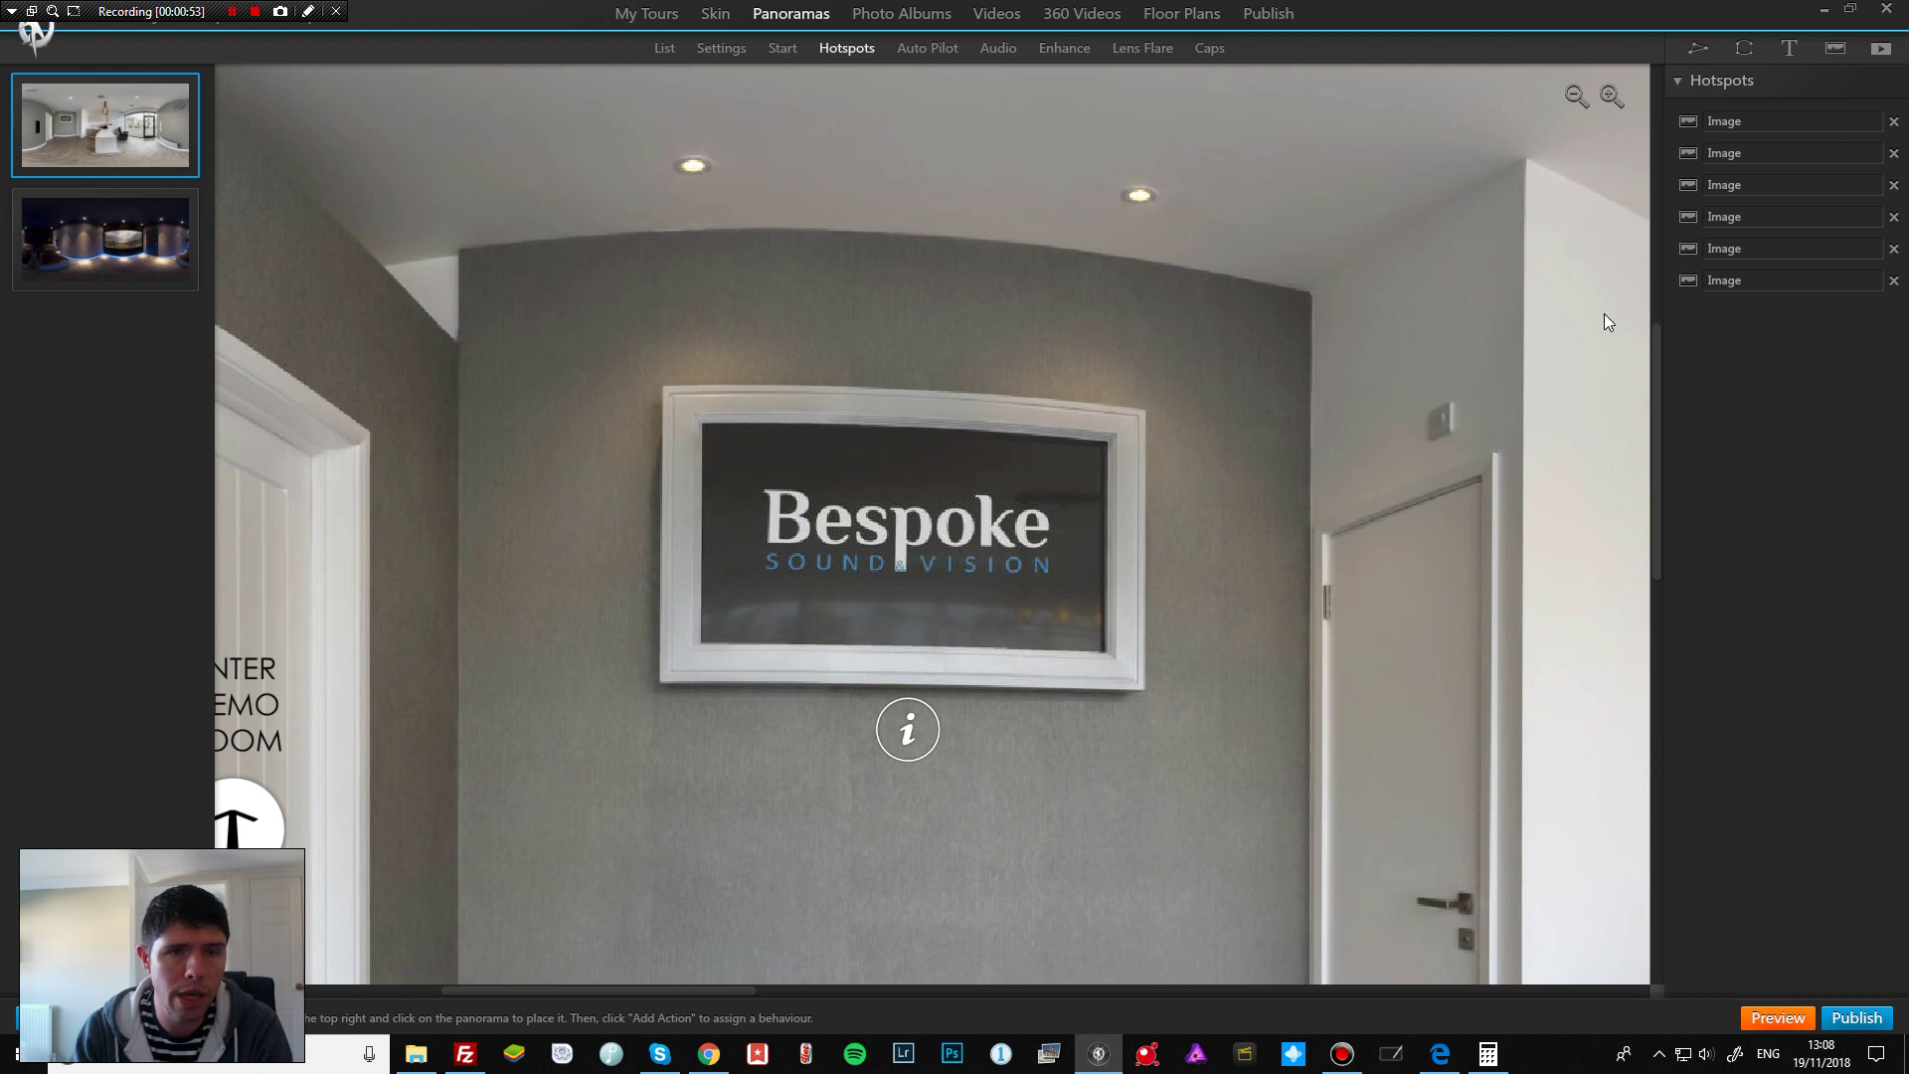
{"action": "left_click", "coordinate": [1881, 48]}
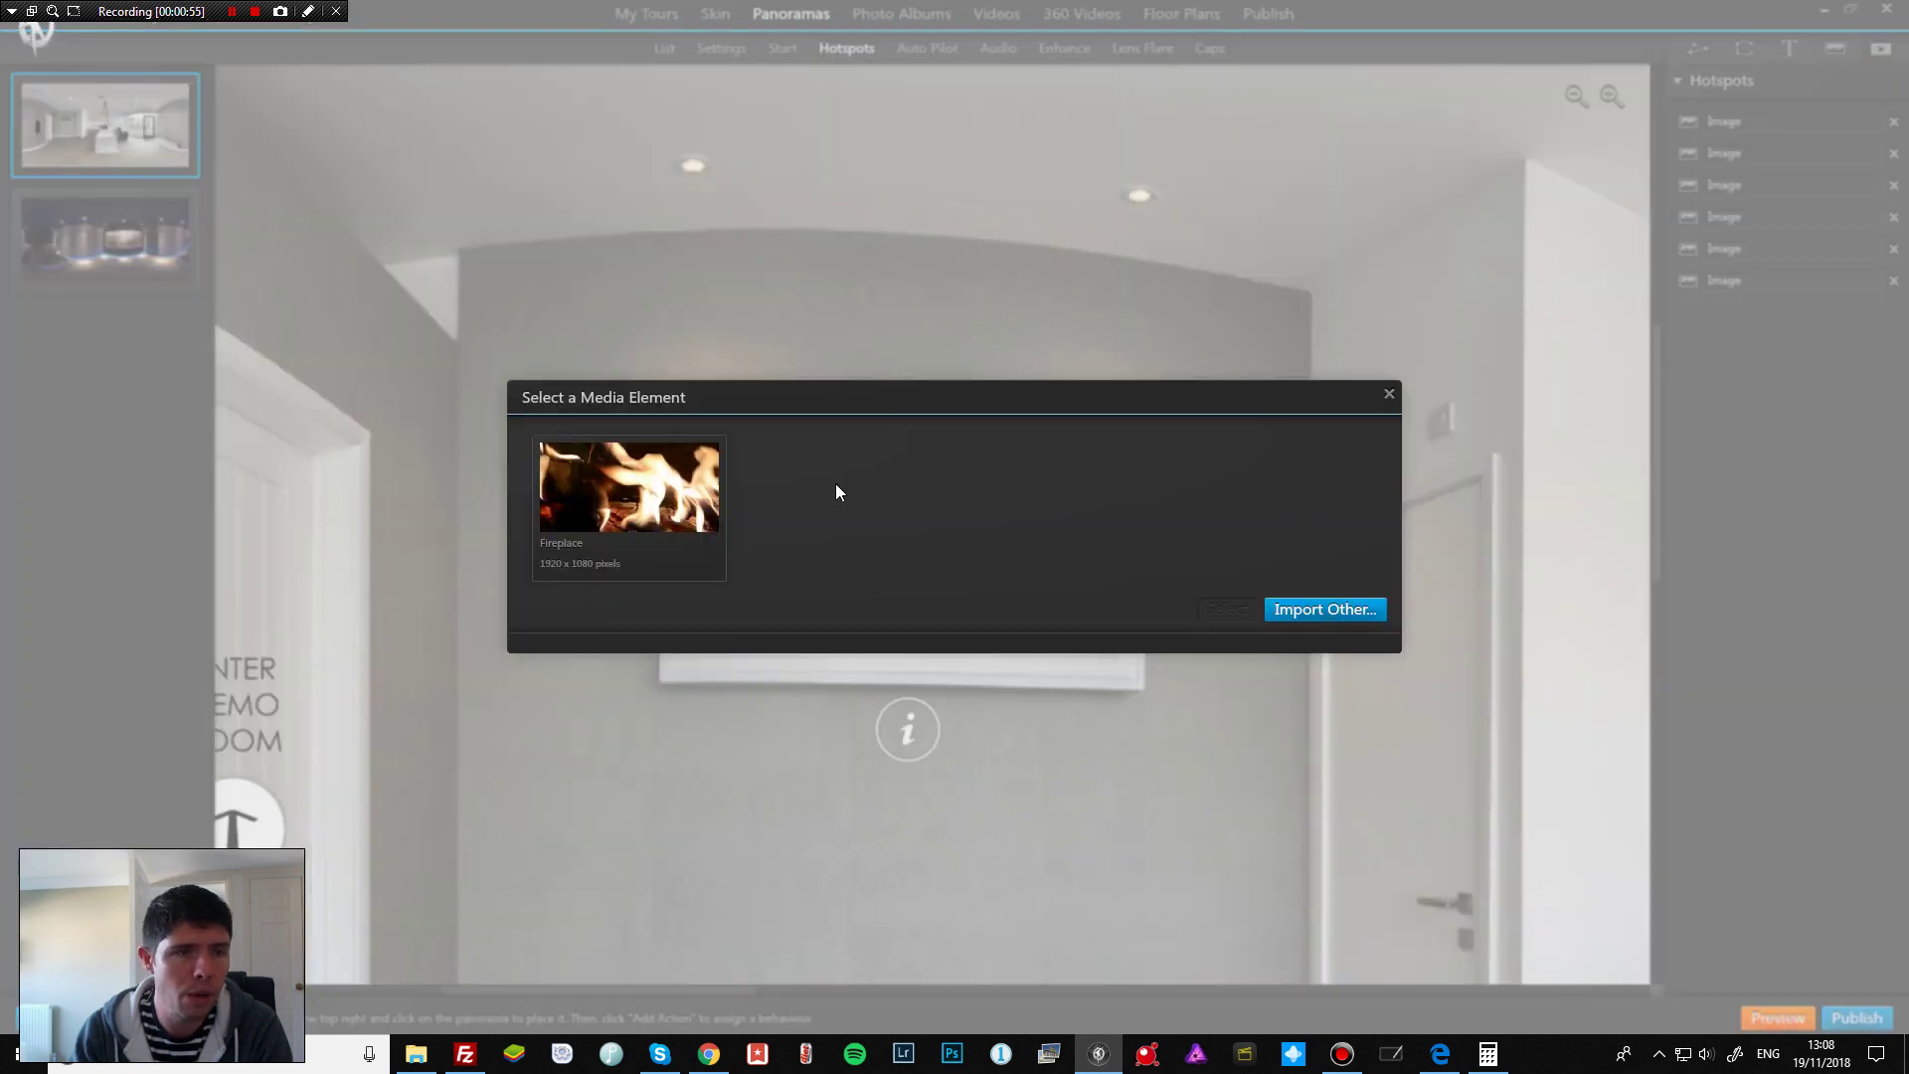
{"action": "left_click", "coordinate": [595, 502]}
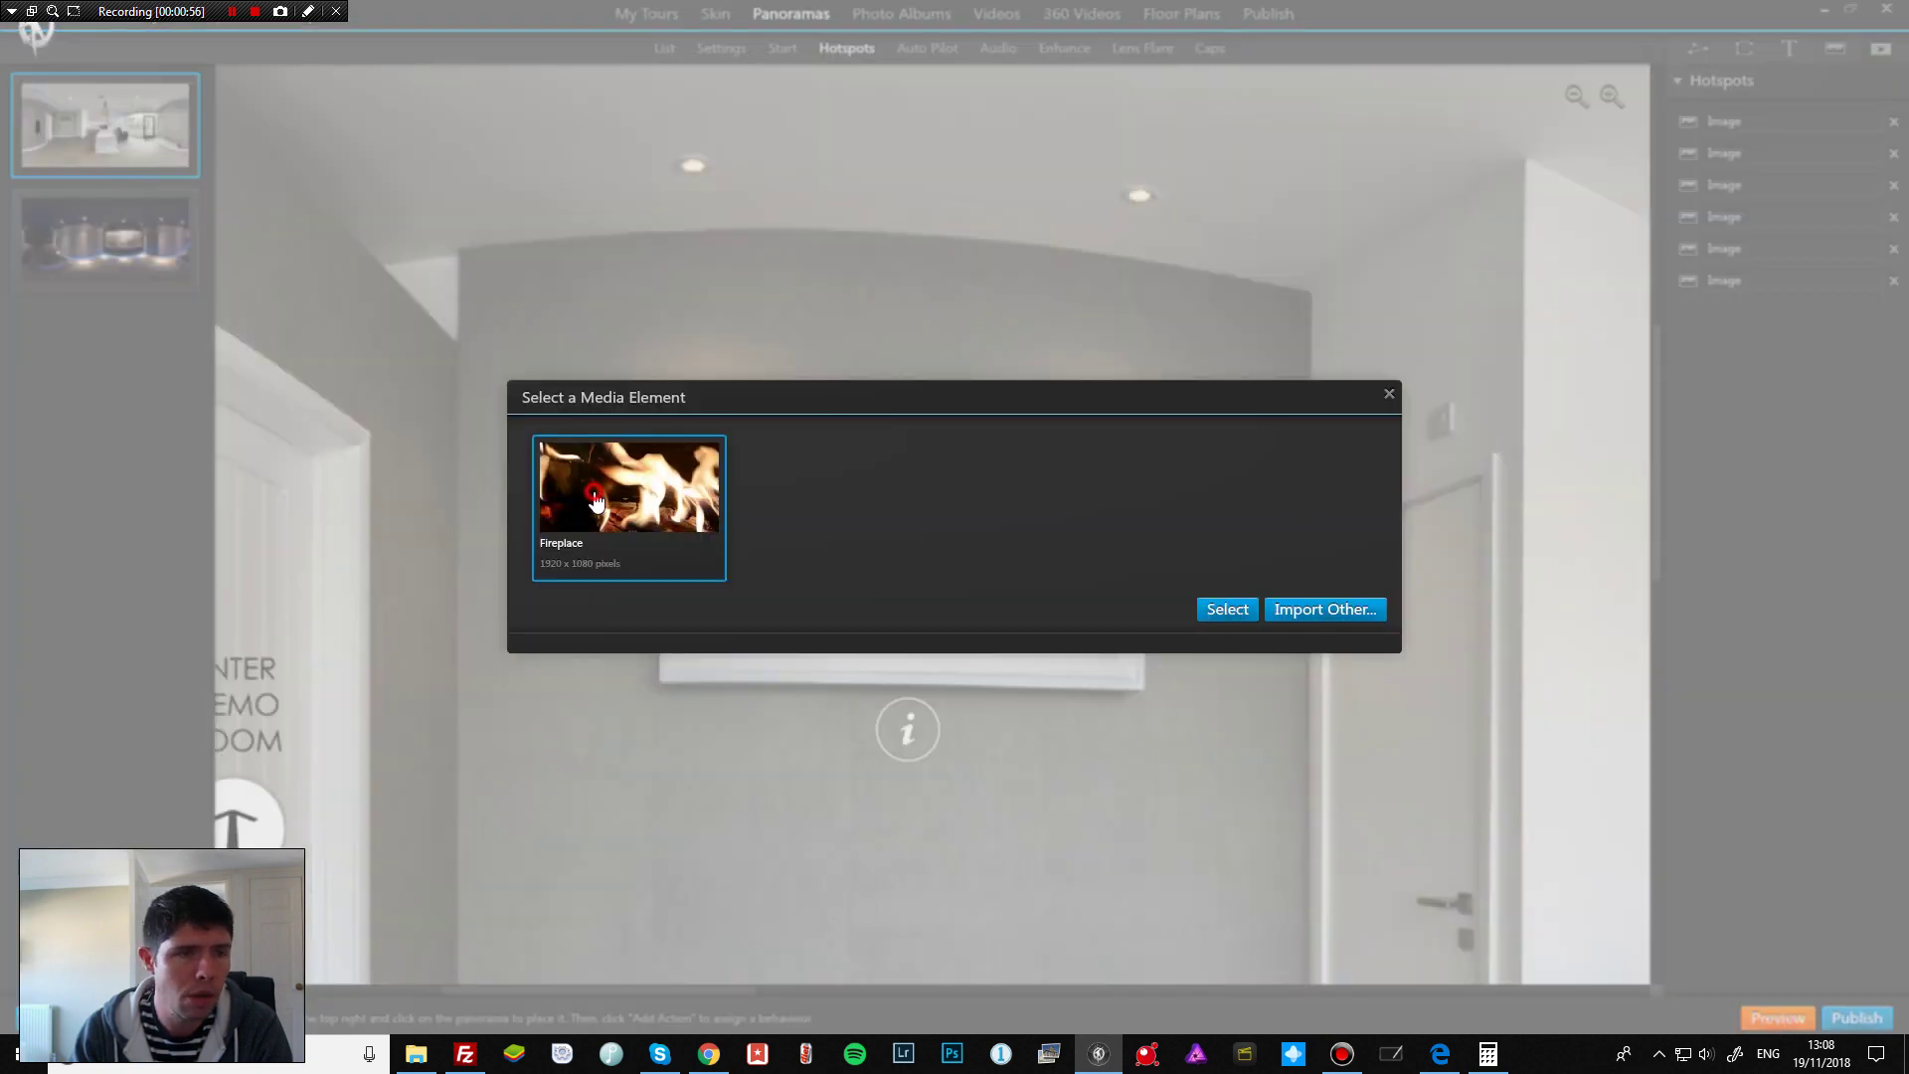
{"action": "left_click", "coordinate": [1227, 609]}
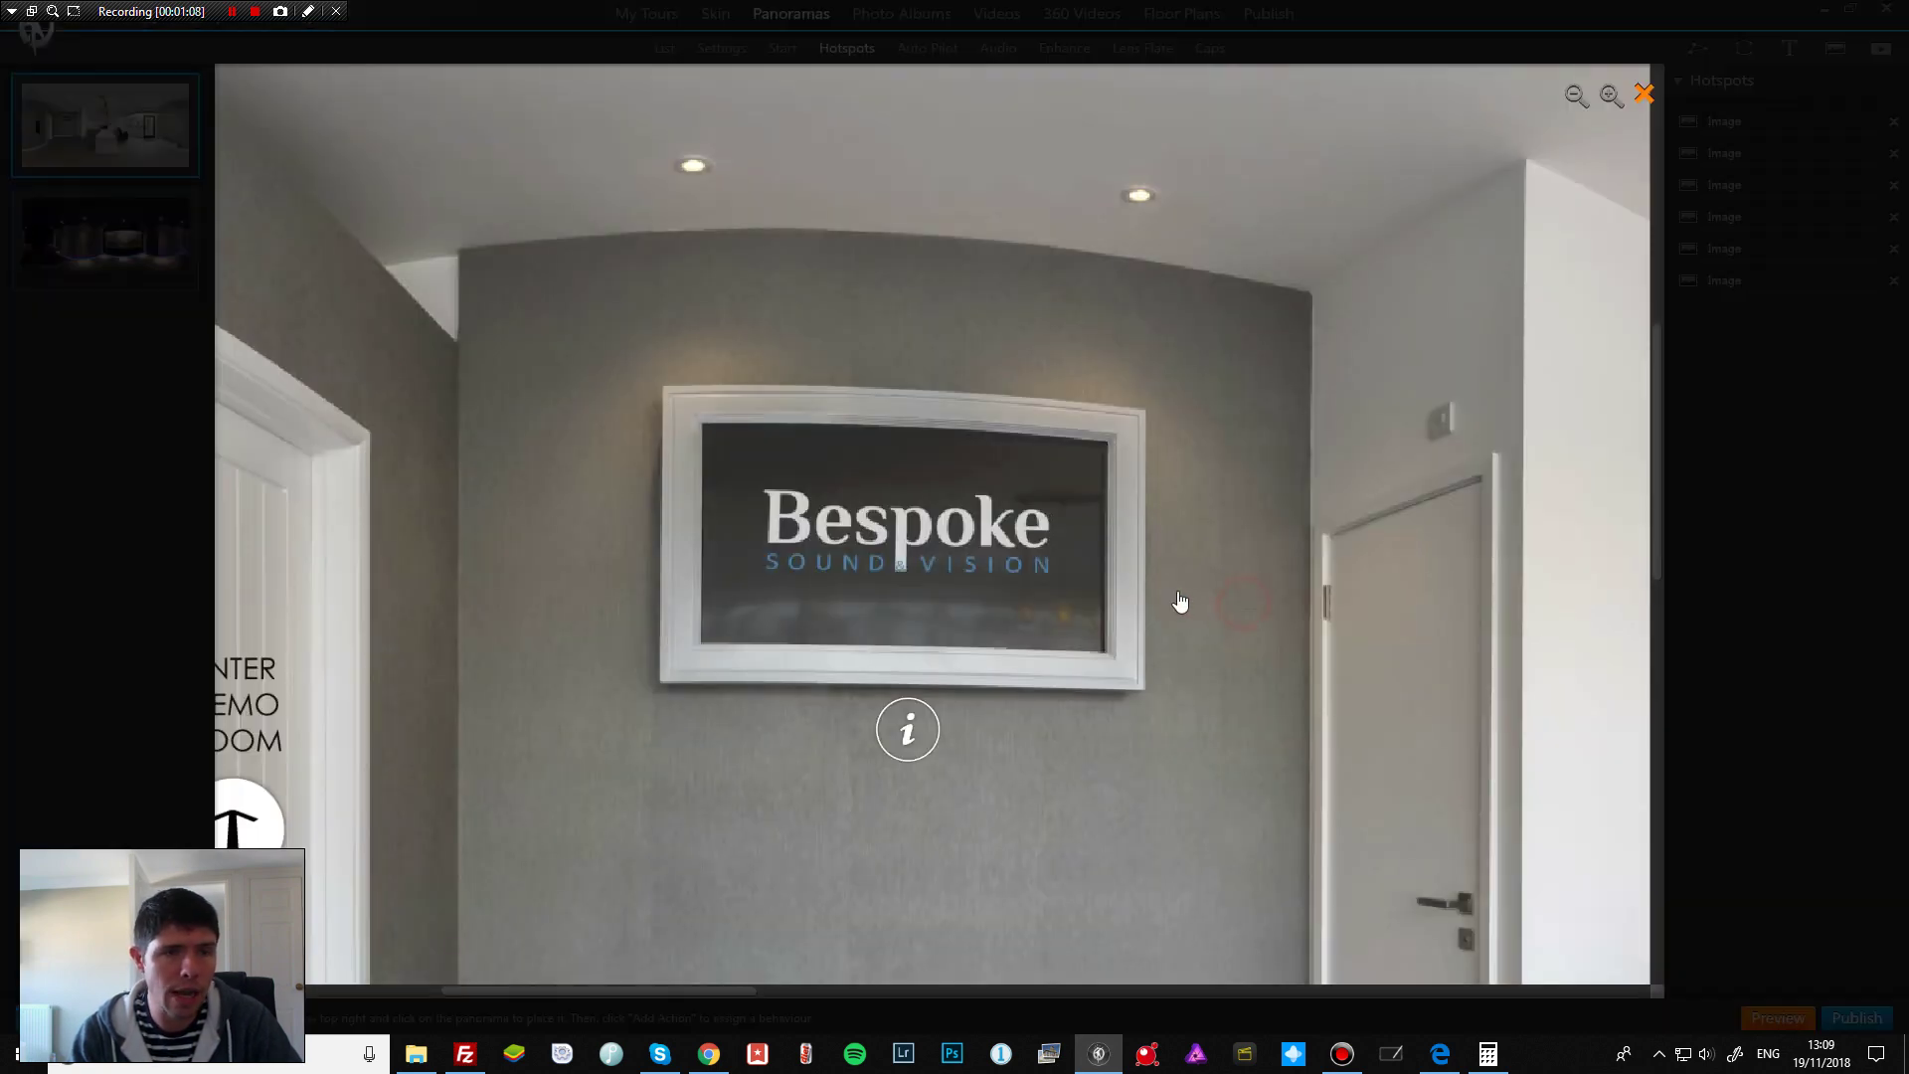
Step: Outline the wall screen's four corners for the hotspot and fine-tune the bottom-right corner
{"action": "left_click", "coordinate": [704, 425]}
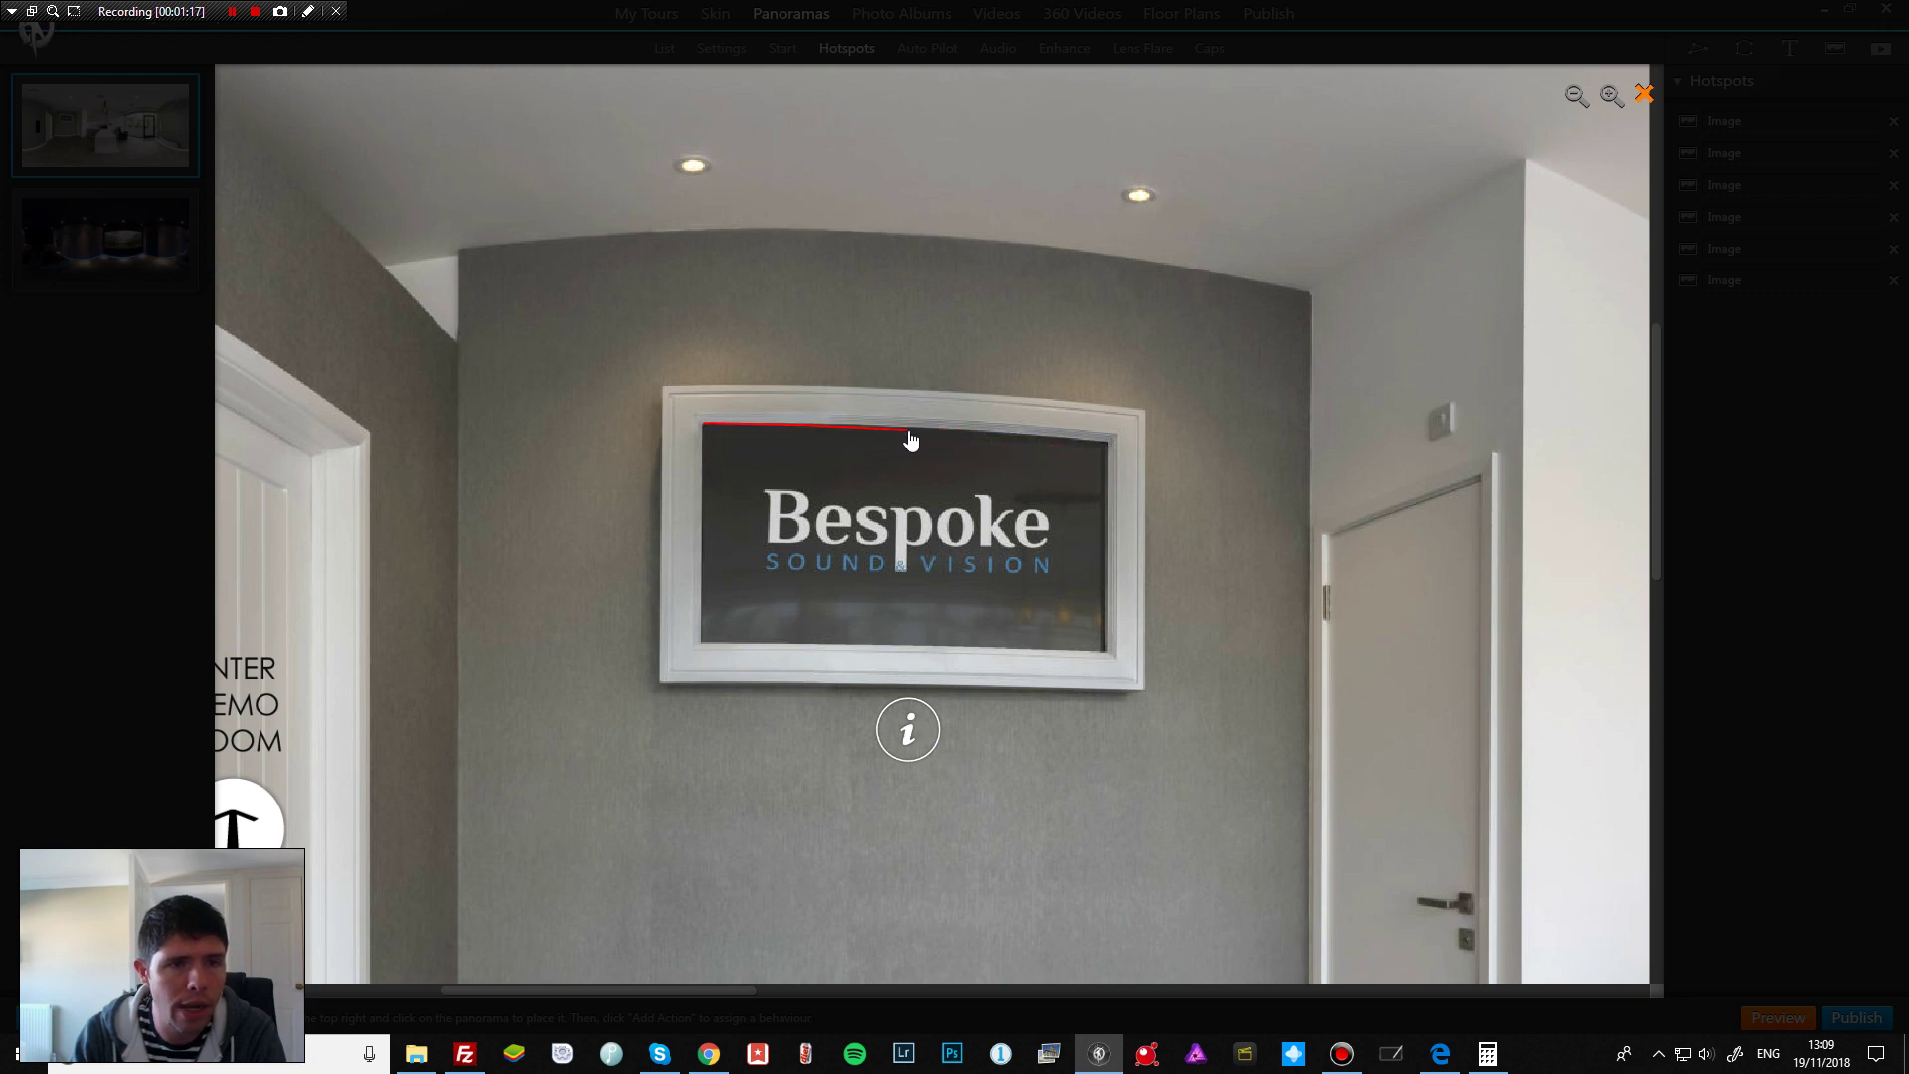
{"action": "left_click", "coordinate": [1109, 443]}
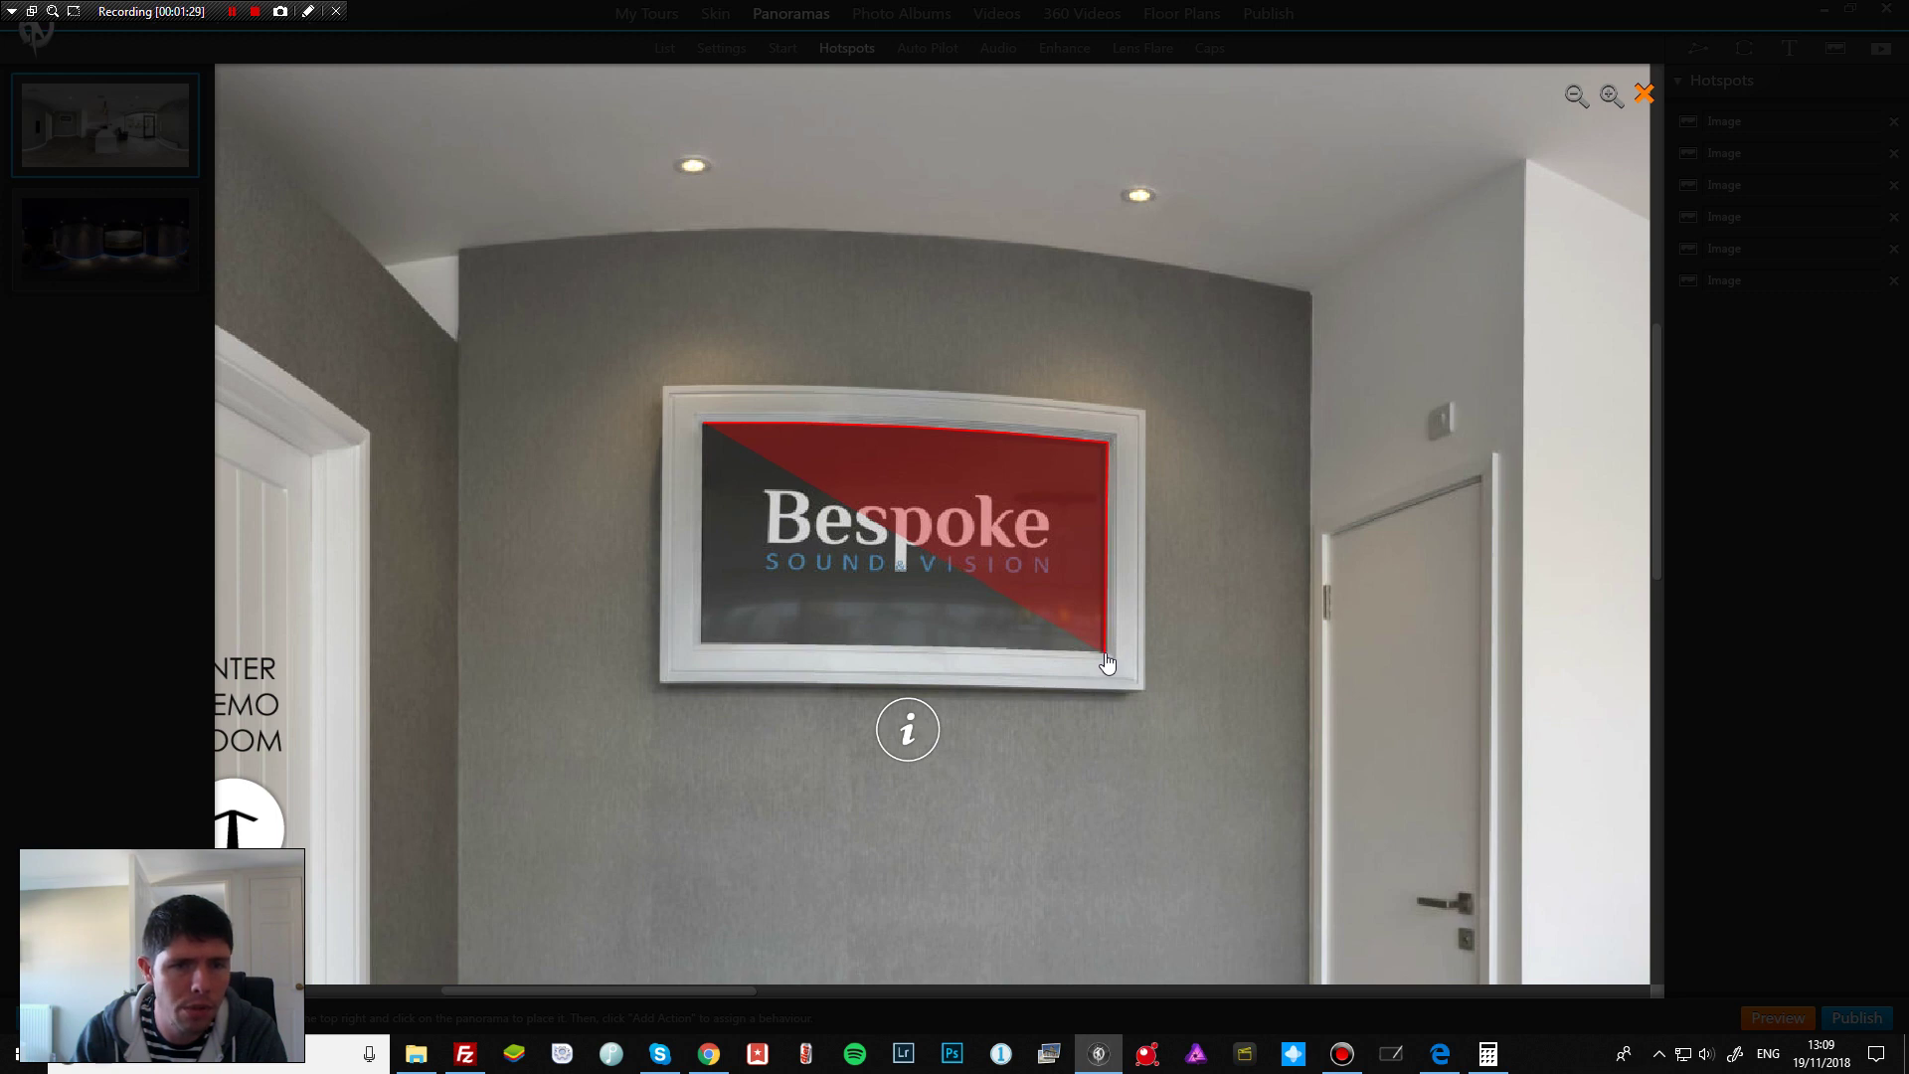
{"action": "left_click", "coordinate": [1106, 658]}
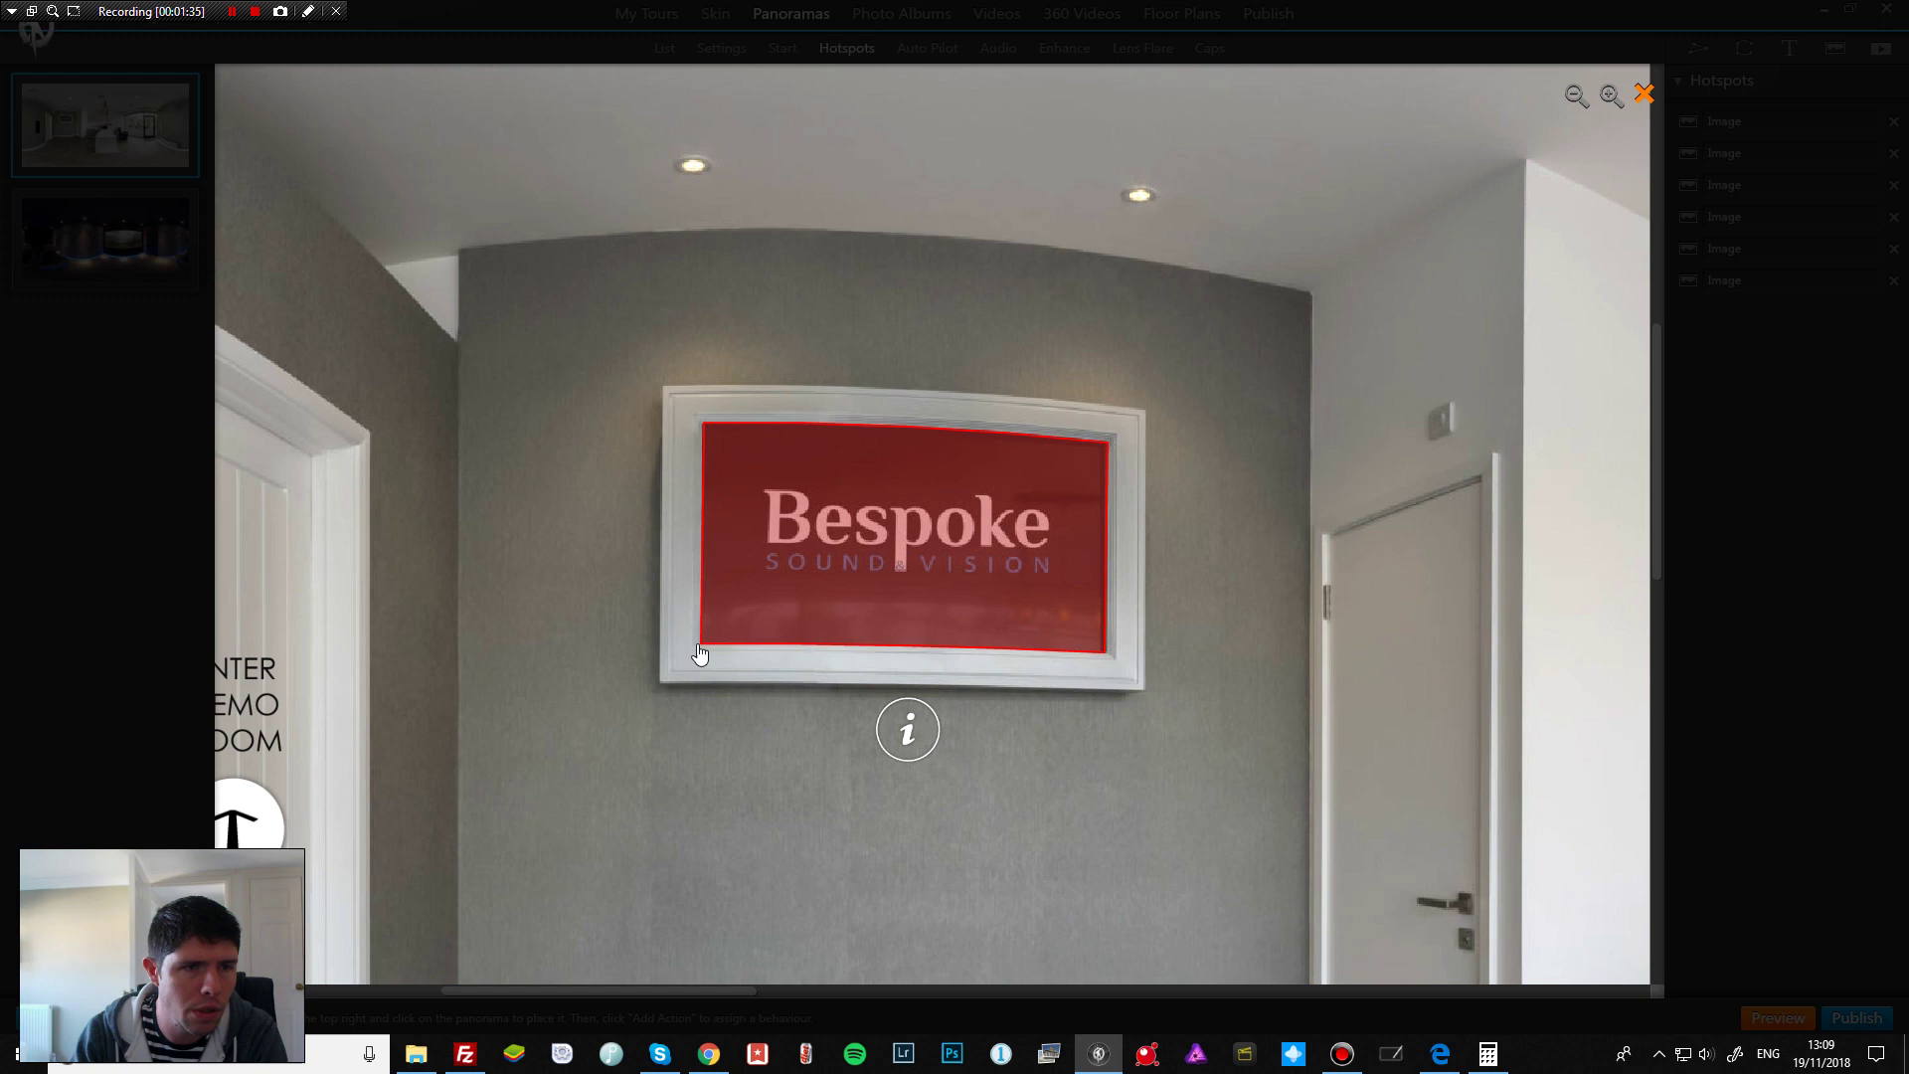
{"action": "left_click", "coordinate": [700, 647]}
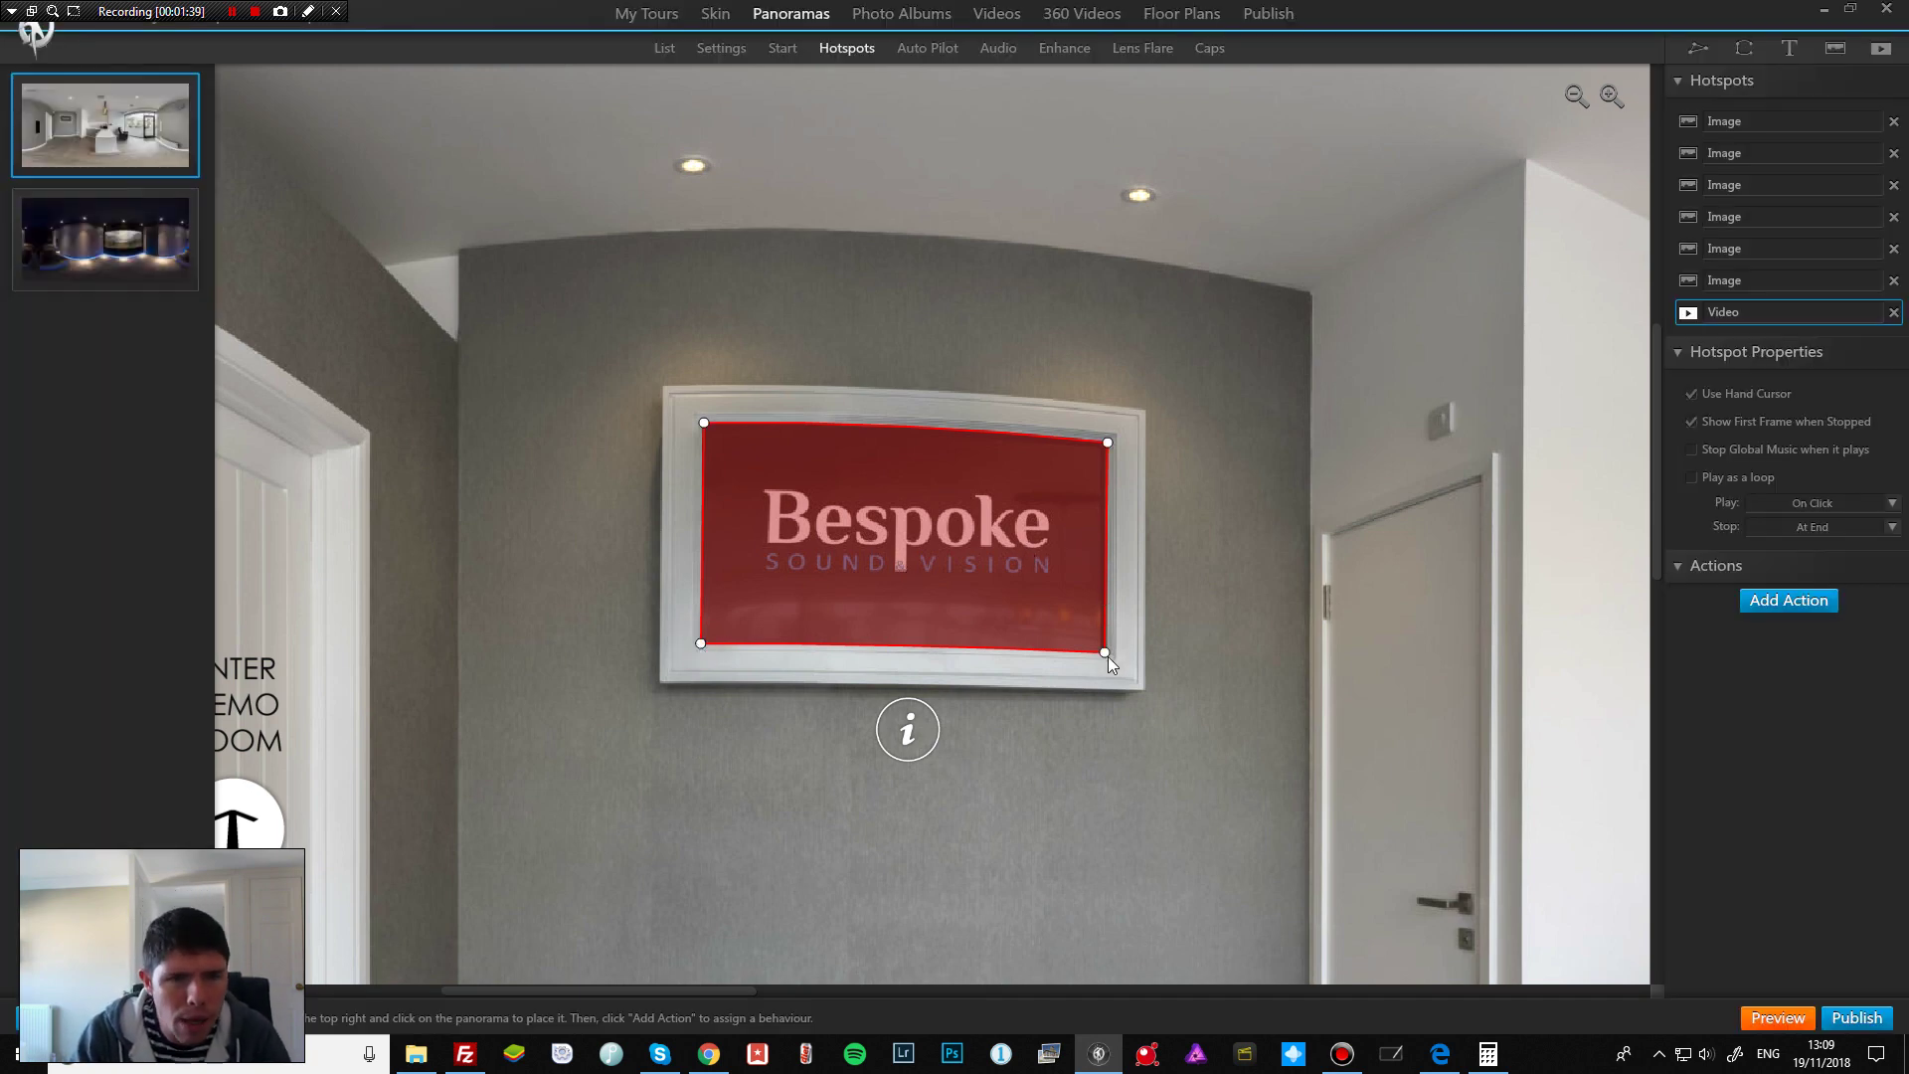
{"action": "mouse_move", "coordinate": [1104, 654]}
{"action": "left_mouse_down"}
{"action": "mouse_move", "coordinate": [1097, 637]}
{"action": "mouse_move", "coordinate": [1102, 652]}
{"action": "left_mouse_up"}
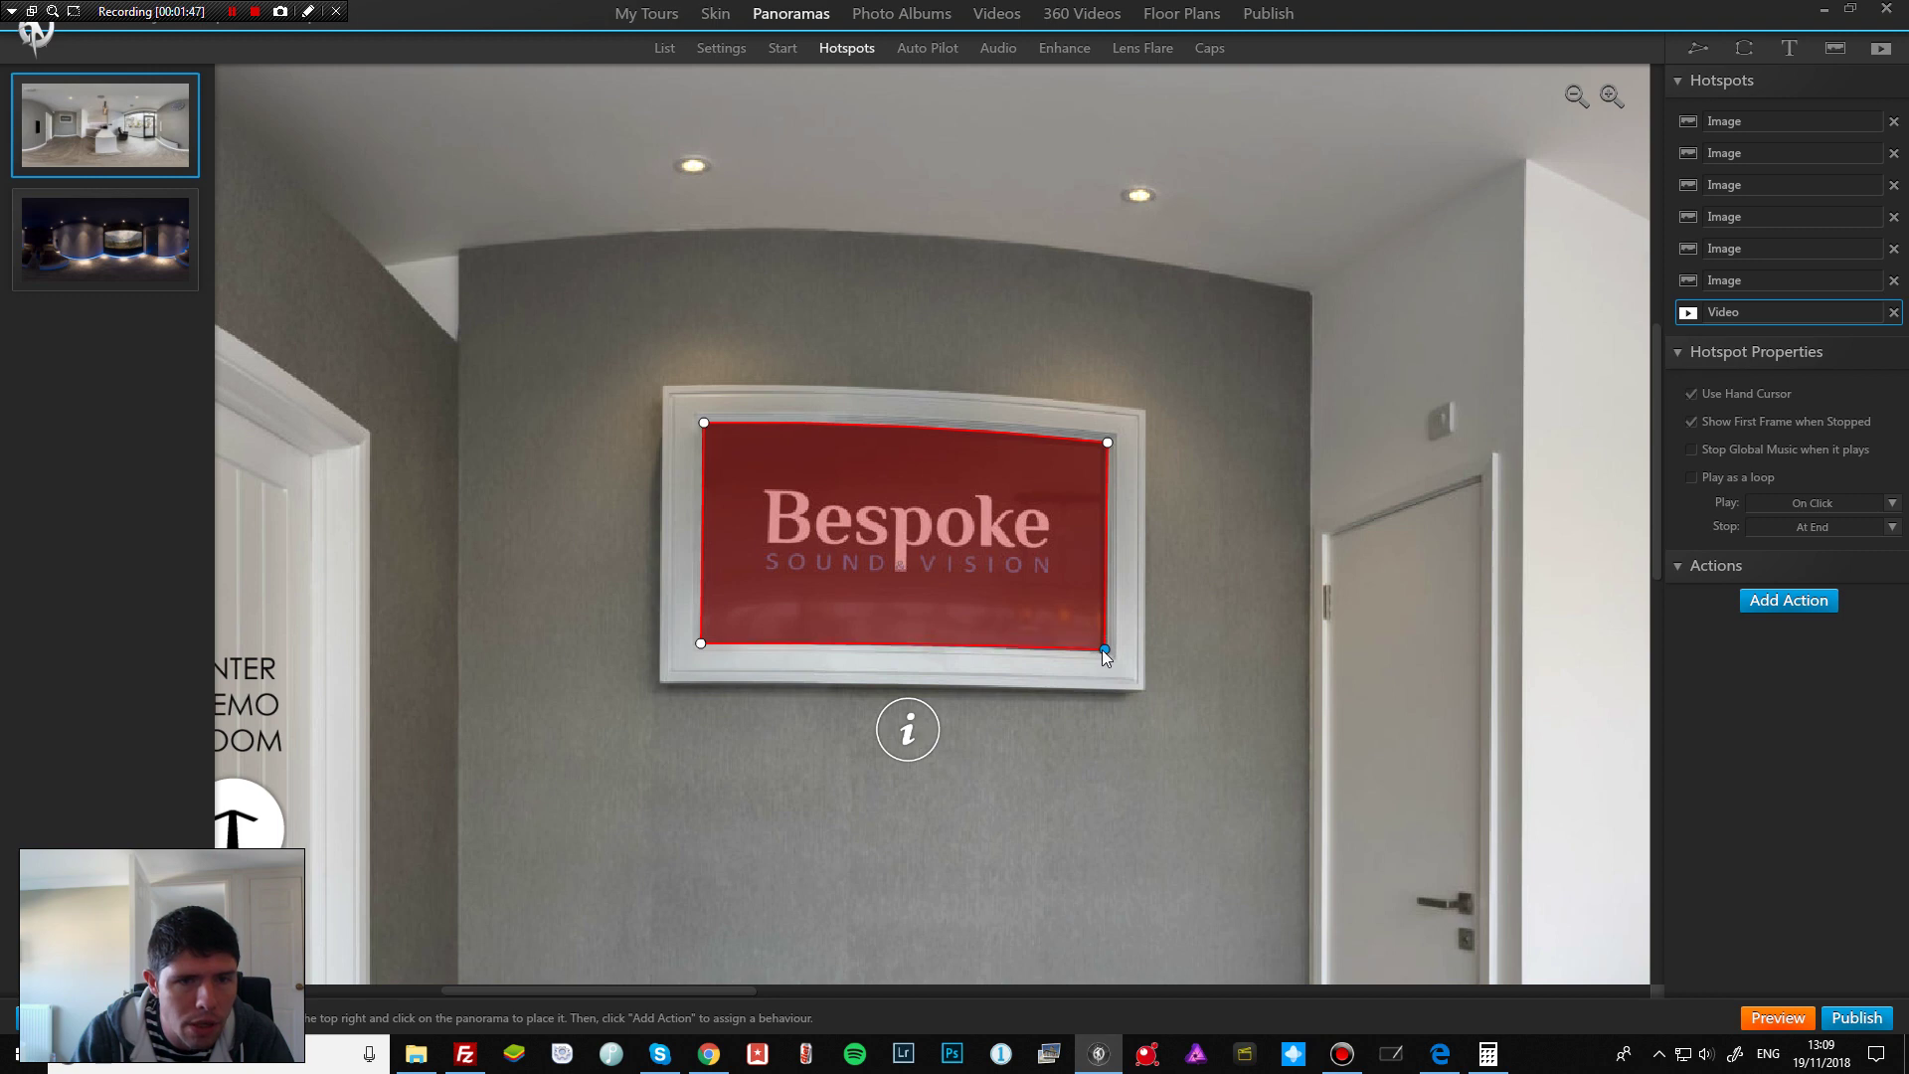
Step: Switch to the Demo Room panorama and centre the view on the projection screen
{"action": "left_click", "coordinate": [126, 243]}
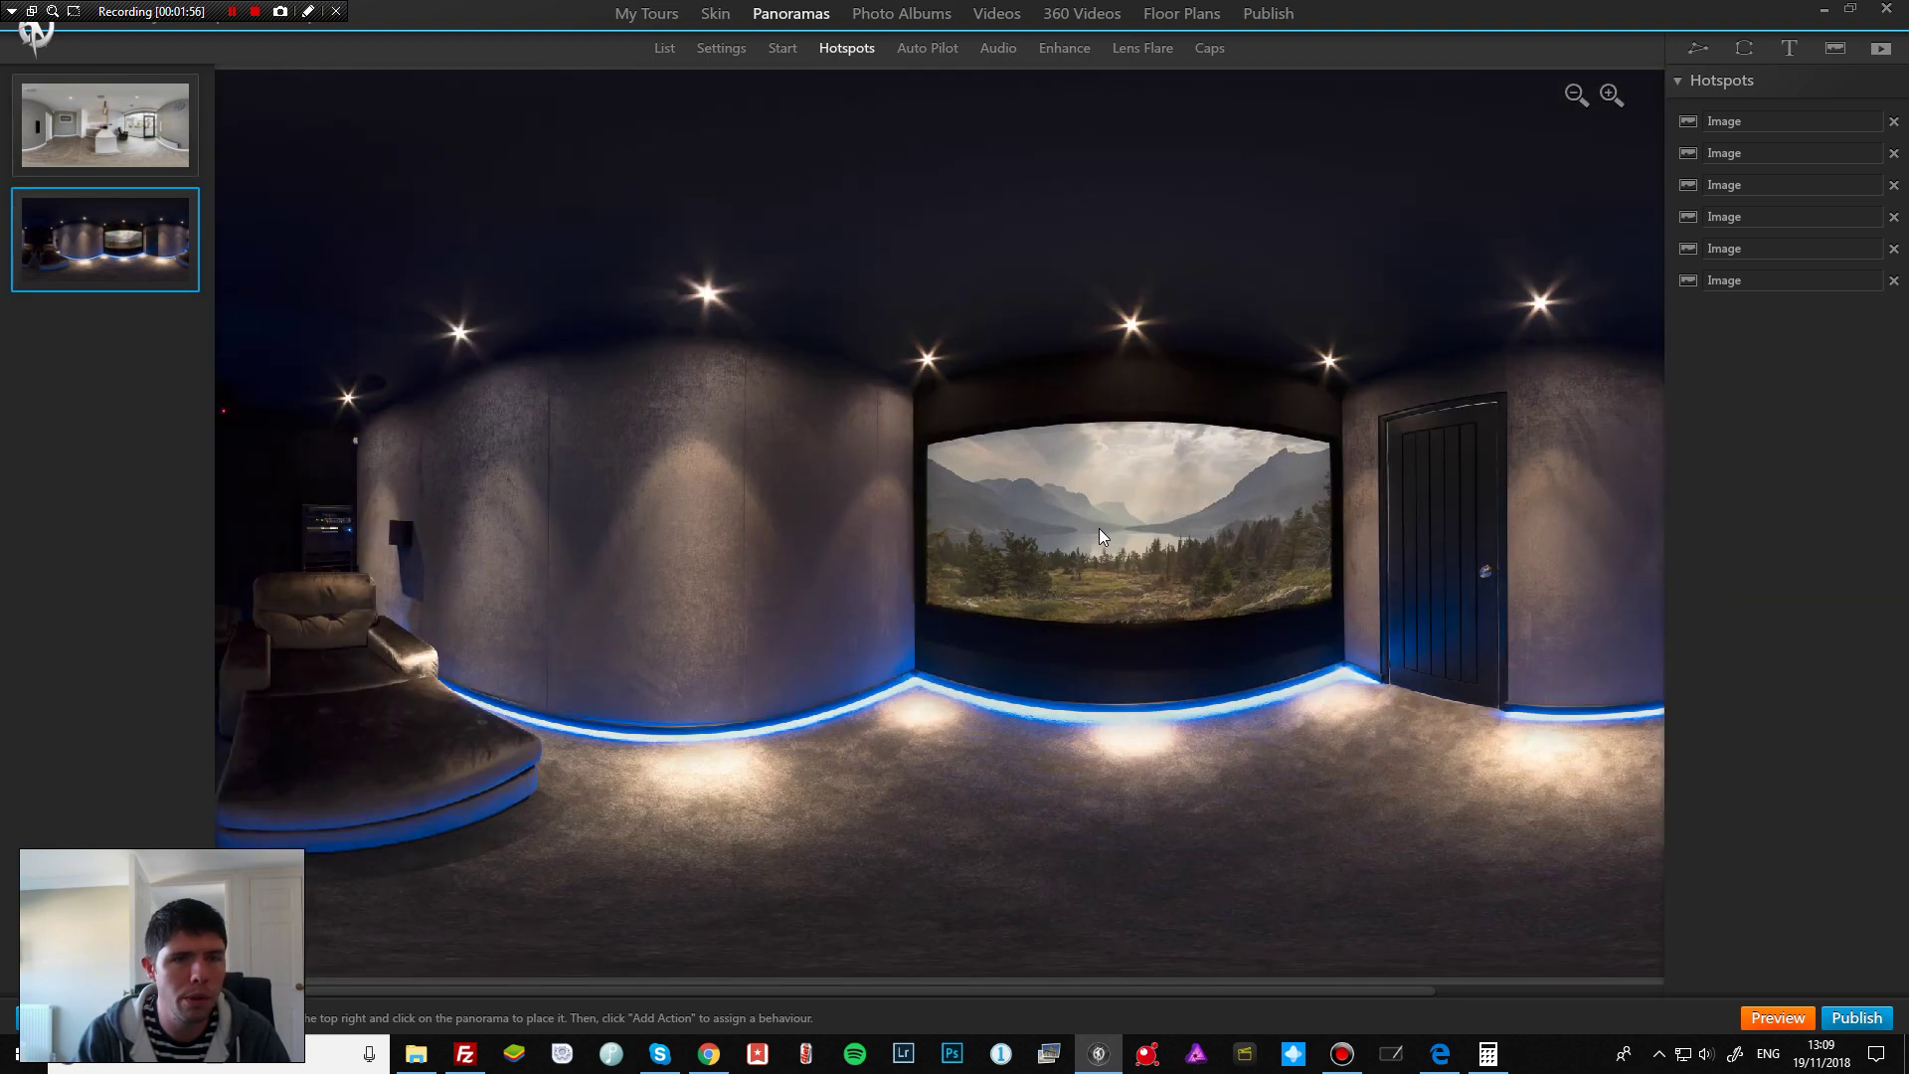
{"action": "scroll", "coordinate": [1099, 537], "scroll_direction": "up", "scroll_amount": 5}
{"action": "left_click_drag", "start_coordinate": [916, 630], "coordinate": [655, 654]}
{"action": "scroll", "coordinate": [887, 534], "scroll_direction": "down", "scroll_amount": 3}
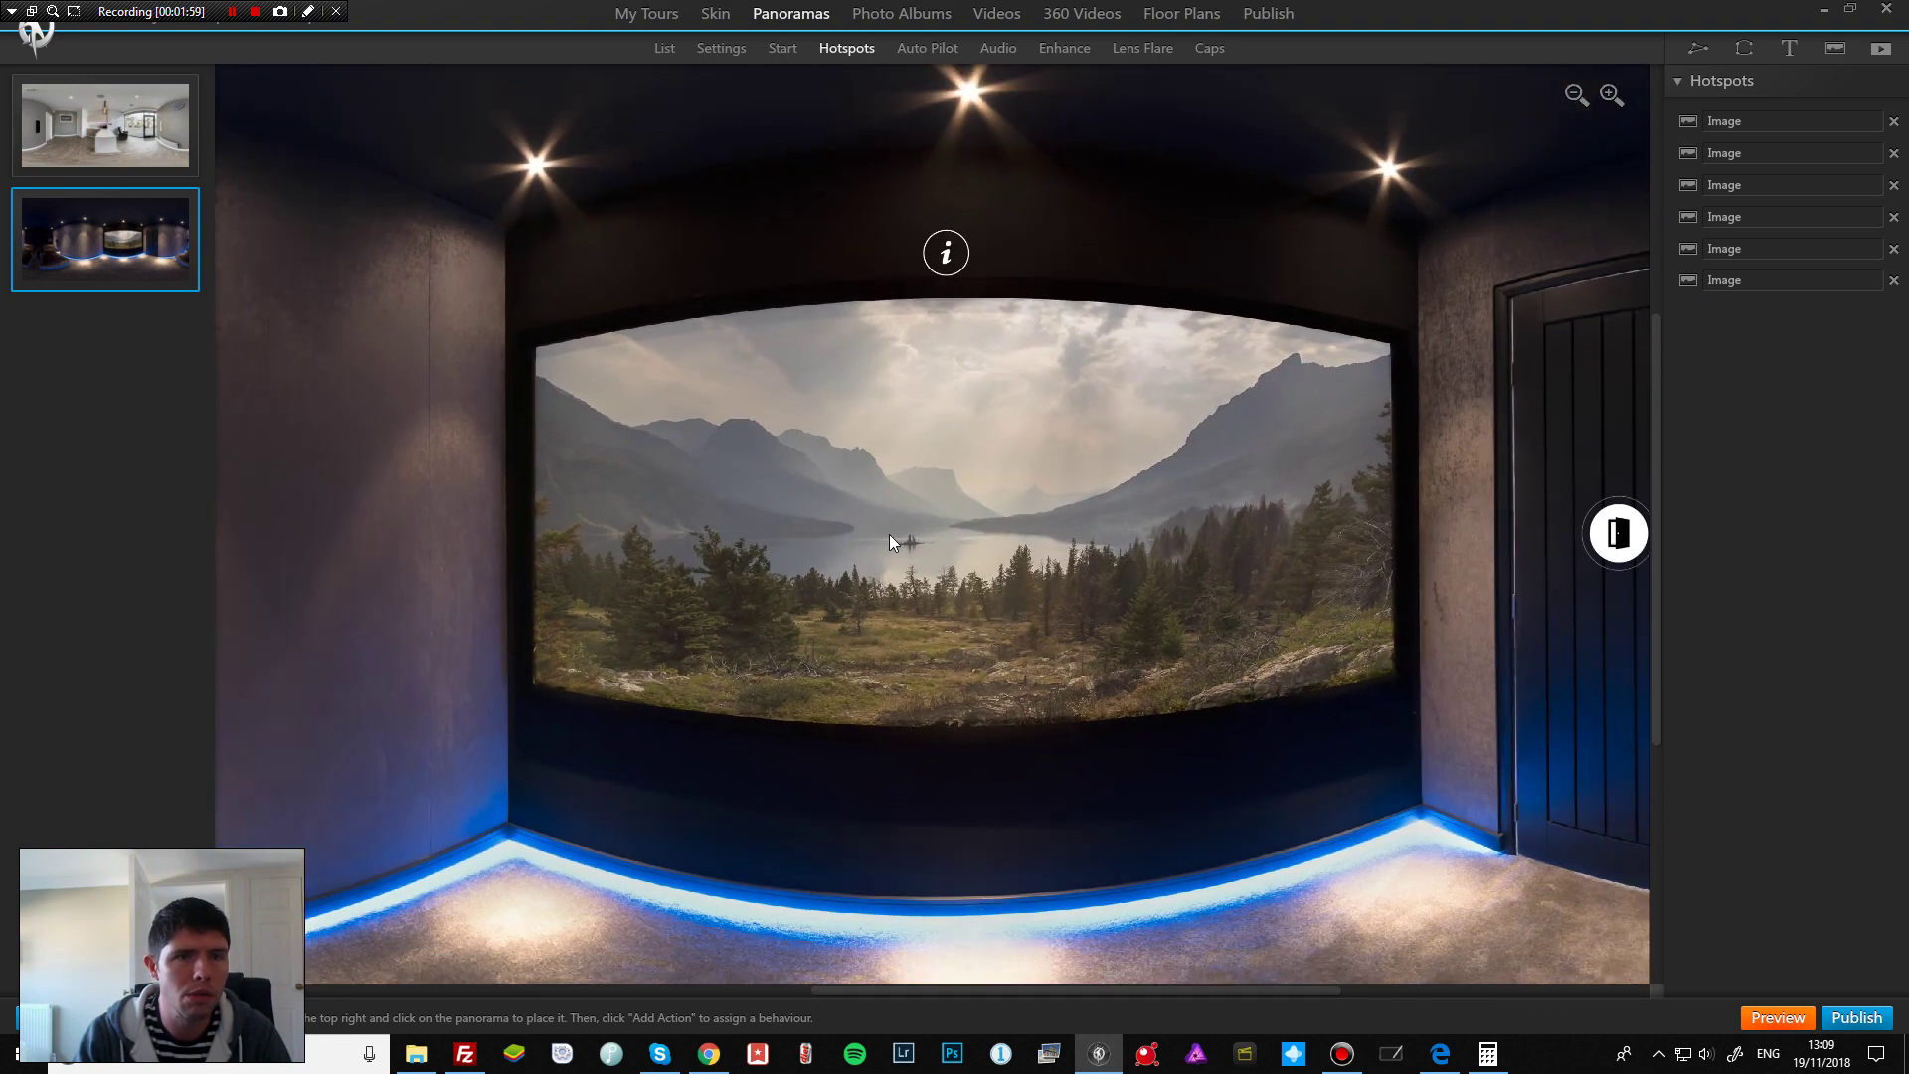
{"action": "scroll", "coordinate": [889, 534], "scroll_direction": "up", "scroll_amount": 3}
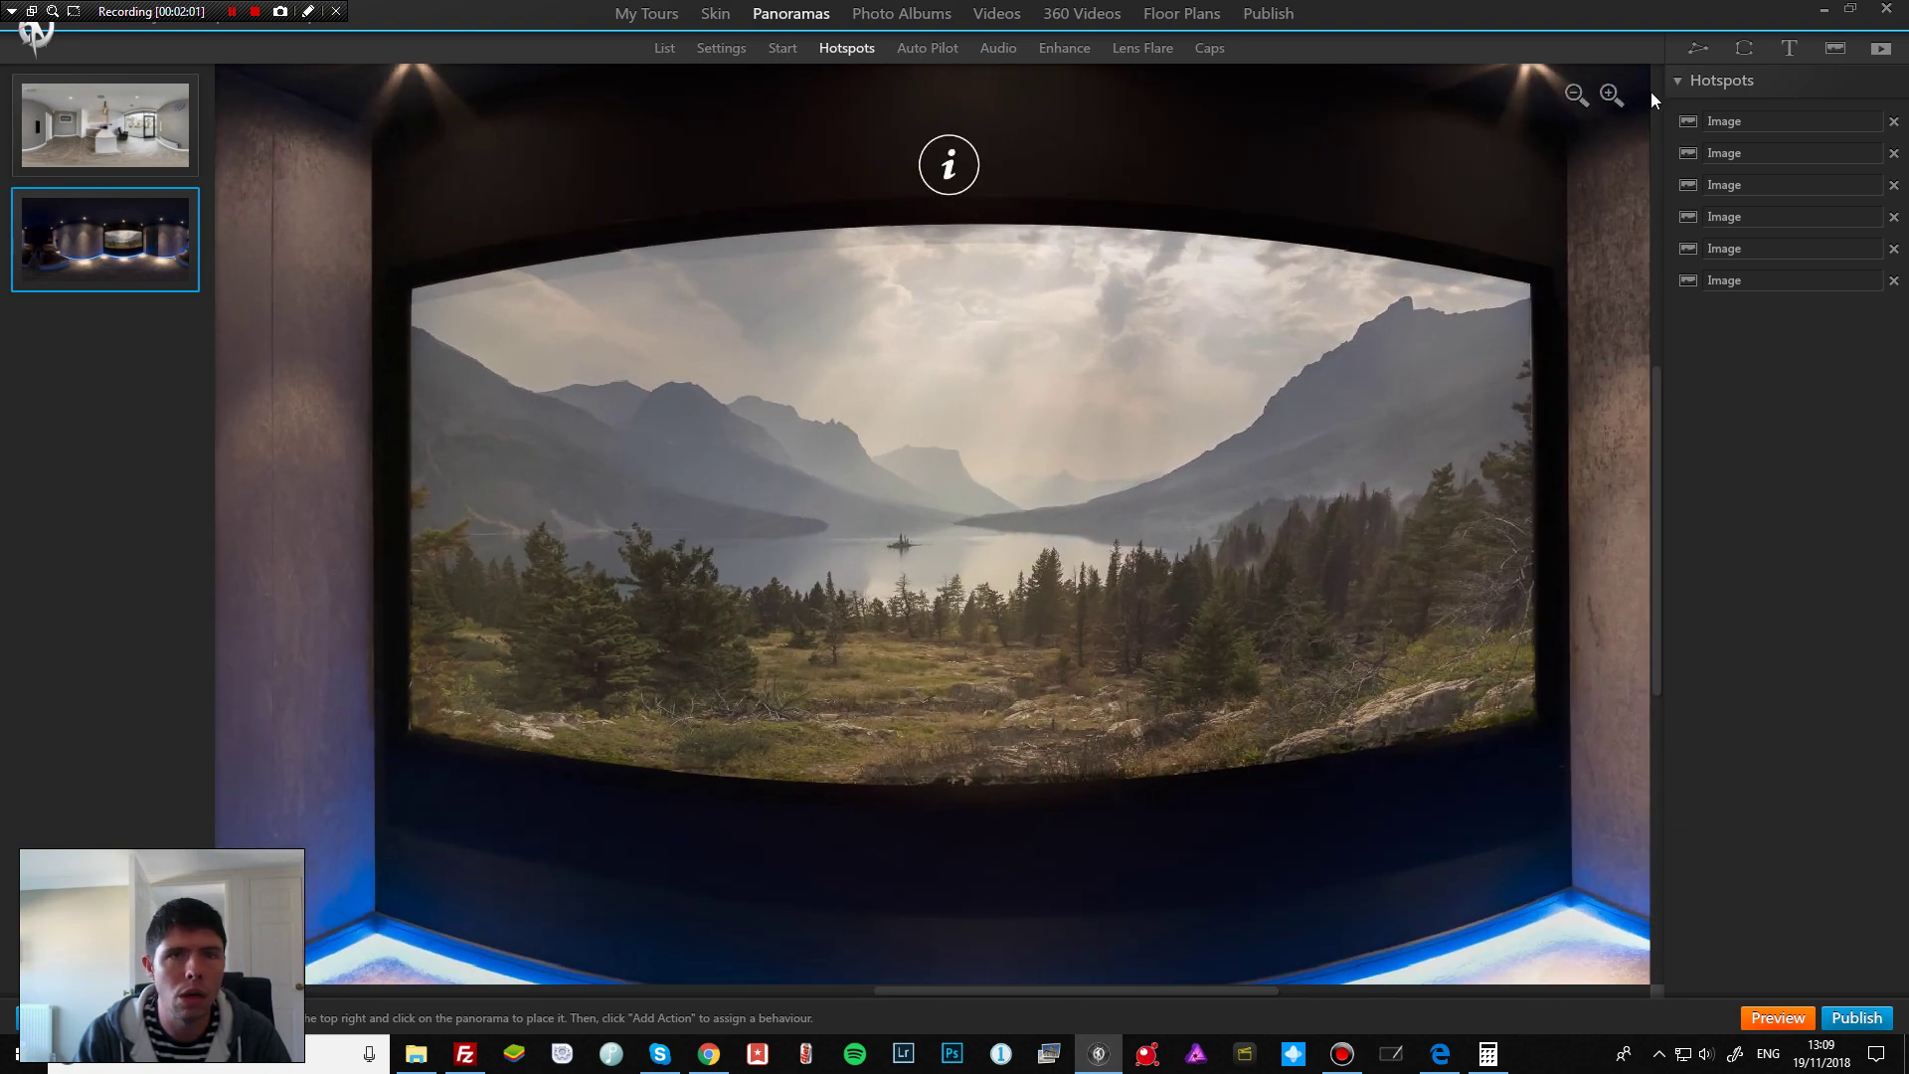
Step: Add a Fireplace video hotspot outlined around the projection screen, adjusting its top-left corner
{"action": "left_click", "coordinate": [1882, 50]}
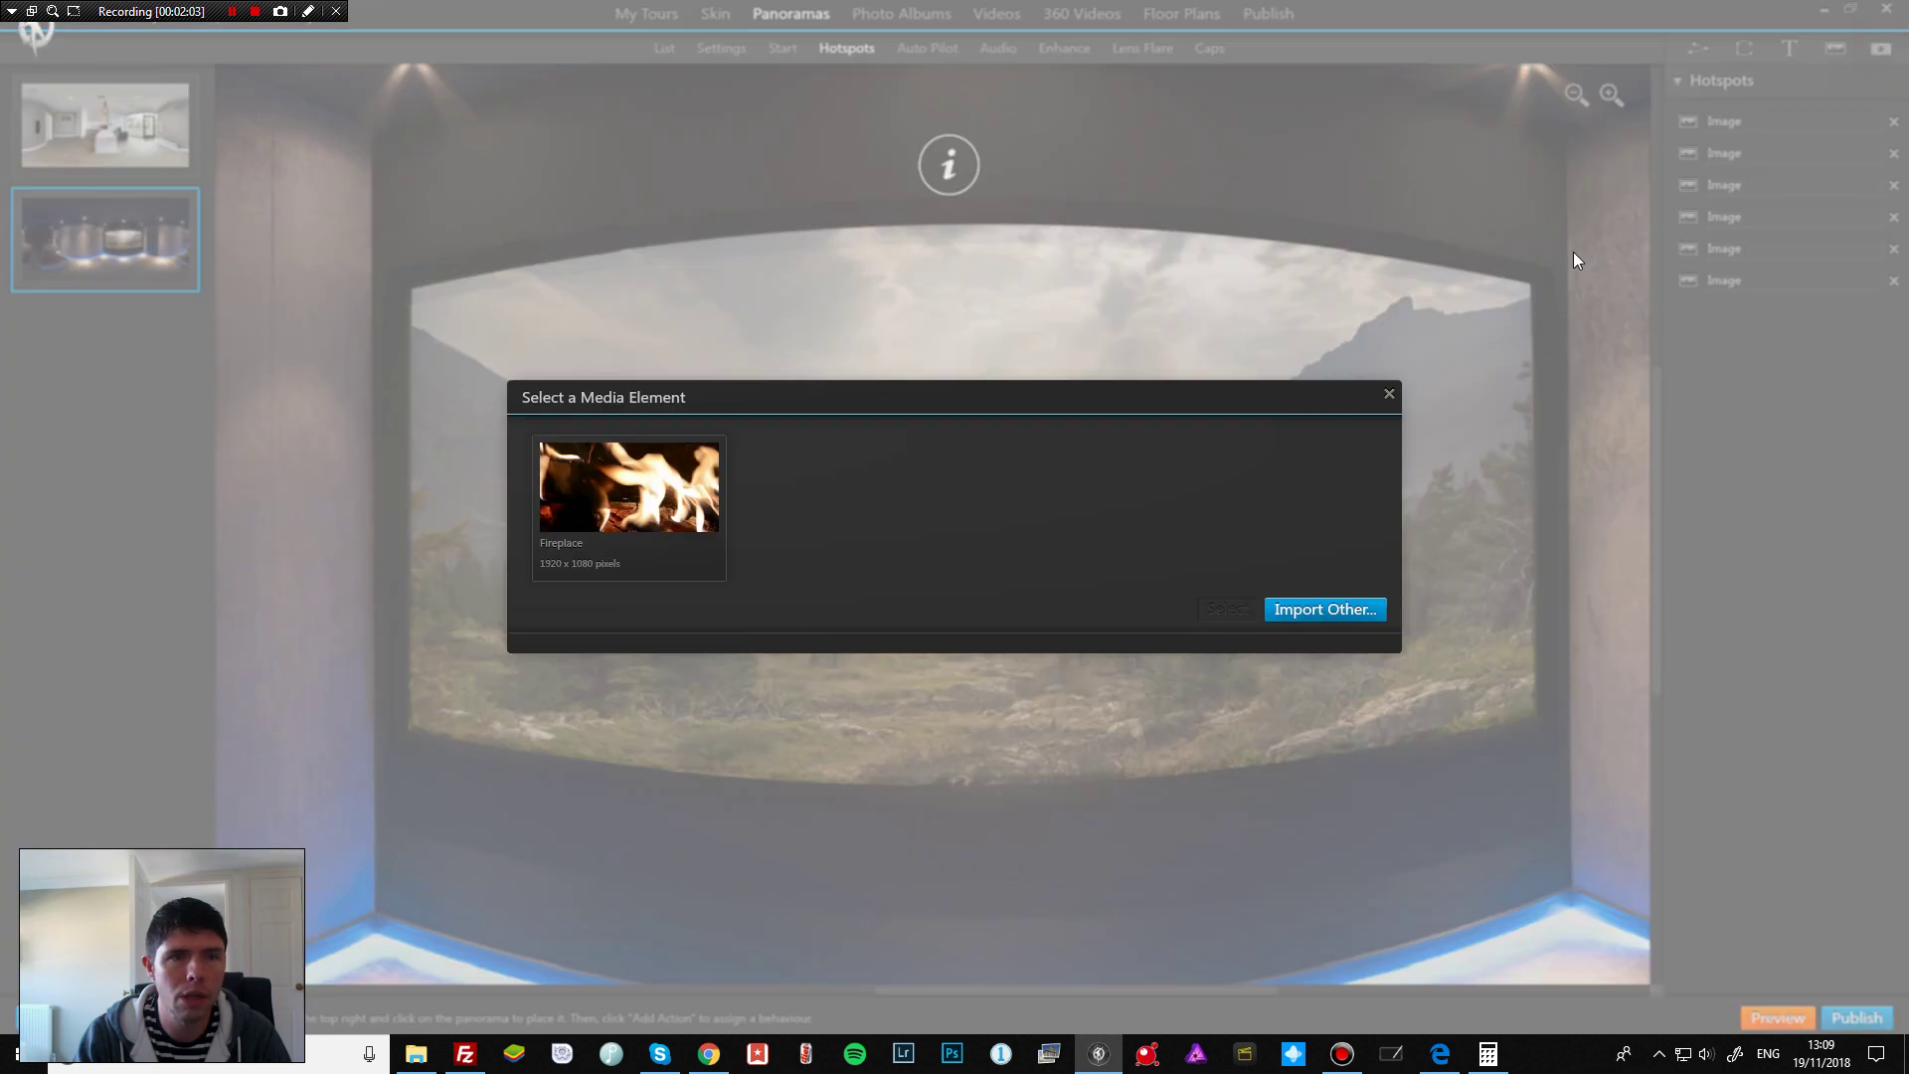
{"action": "left_click", "coordinate": [612, 508]}
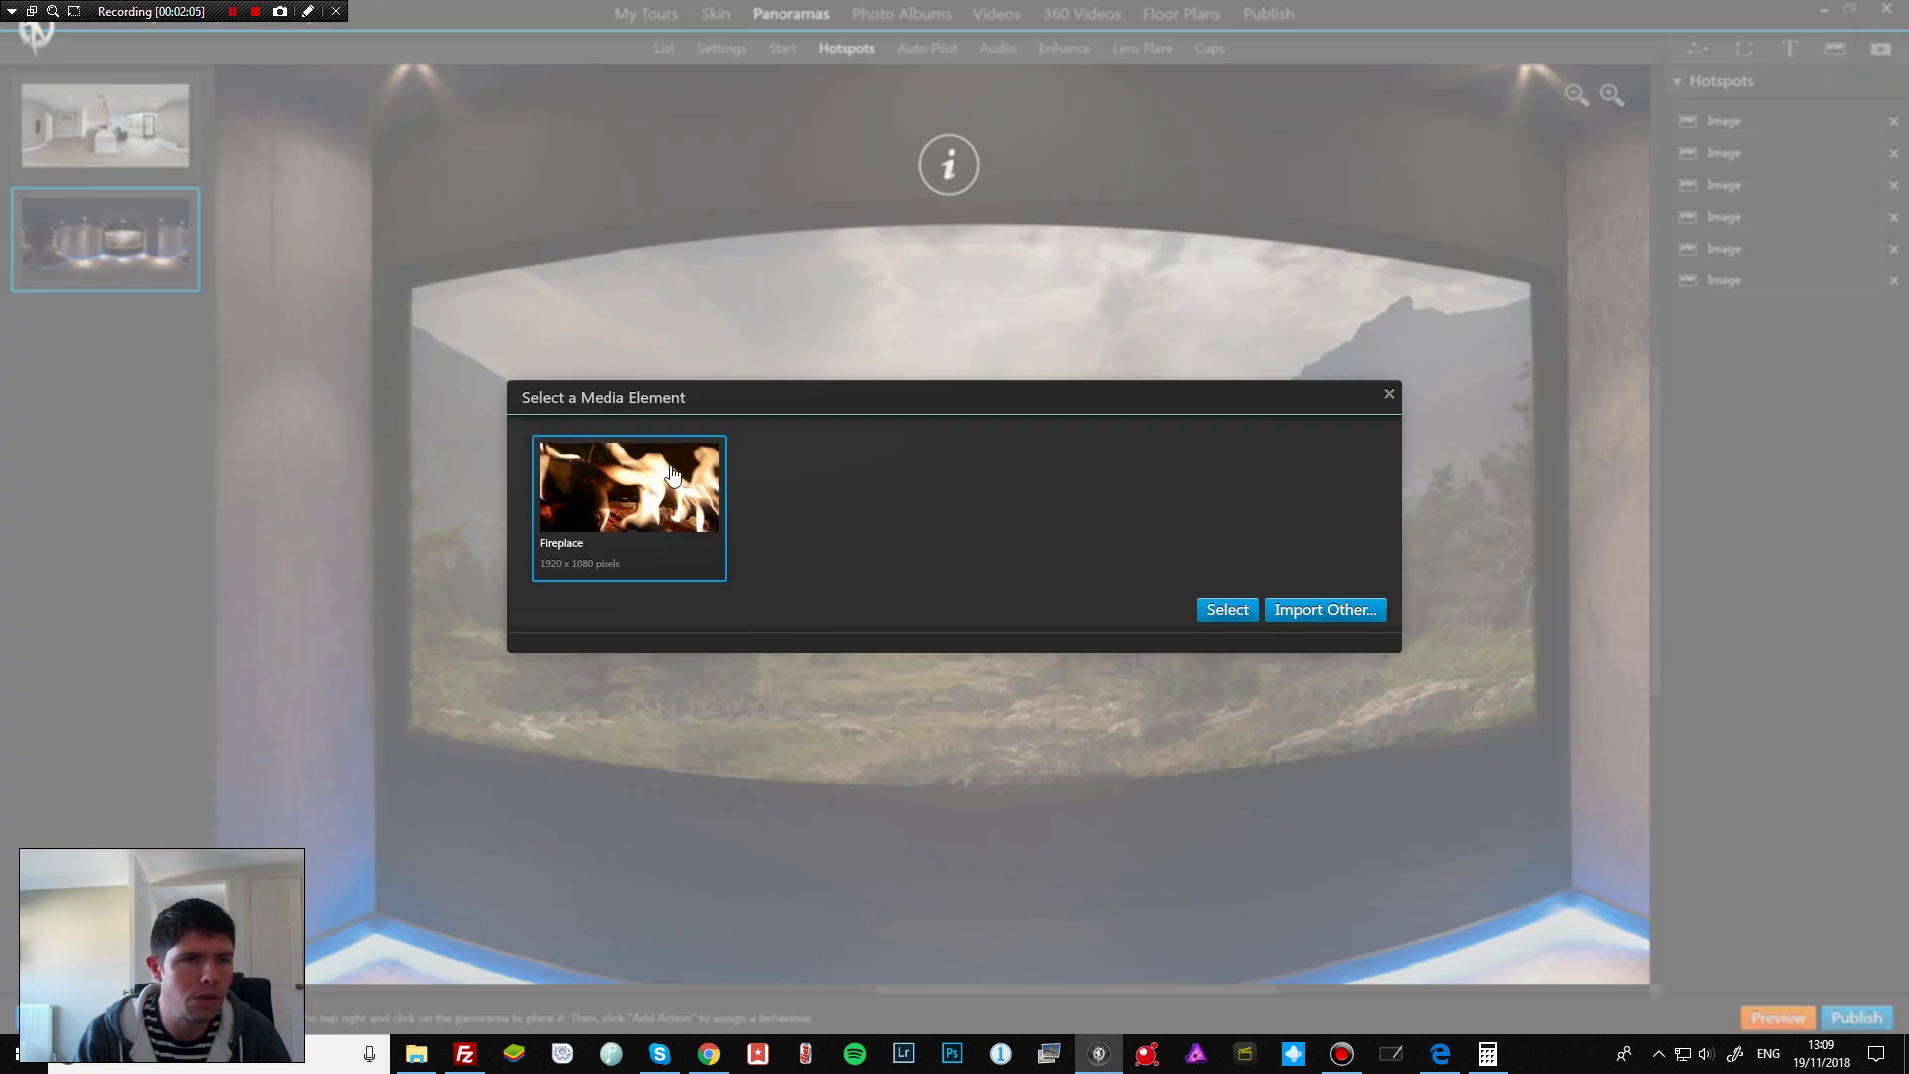
{"action": "left_click", "coordinate": [1227, 609]}
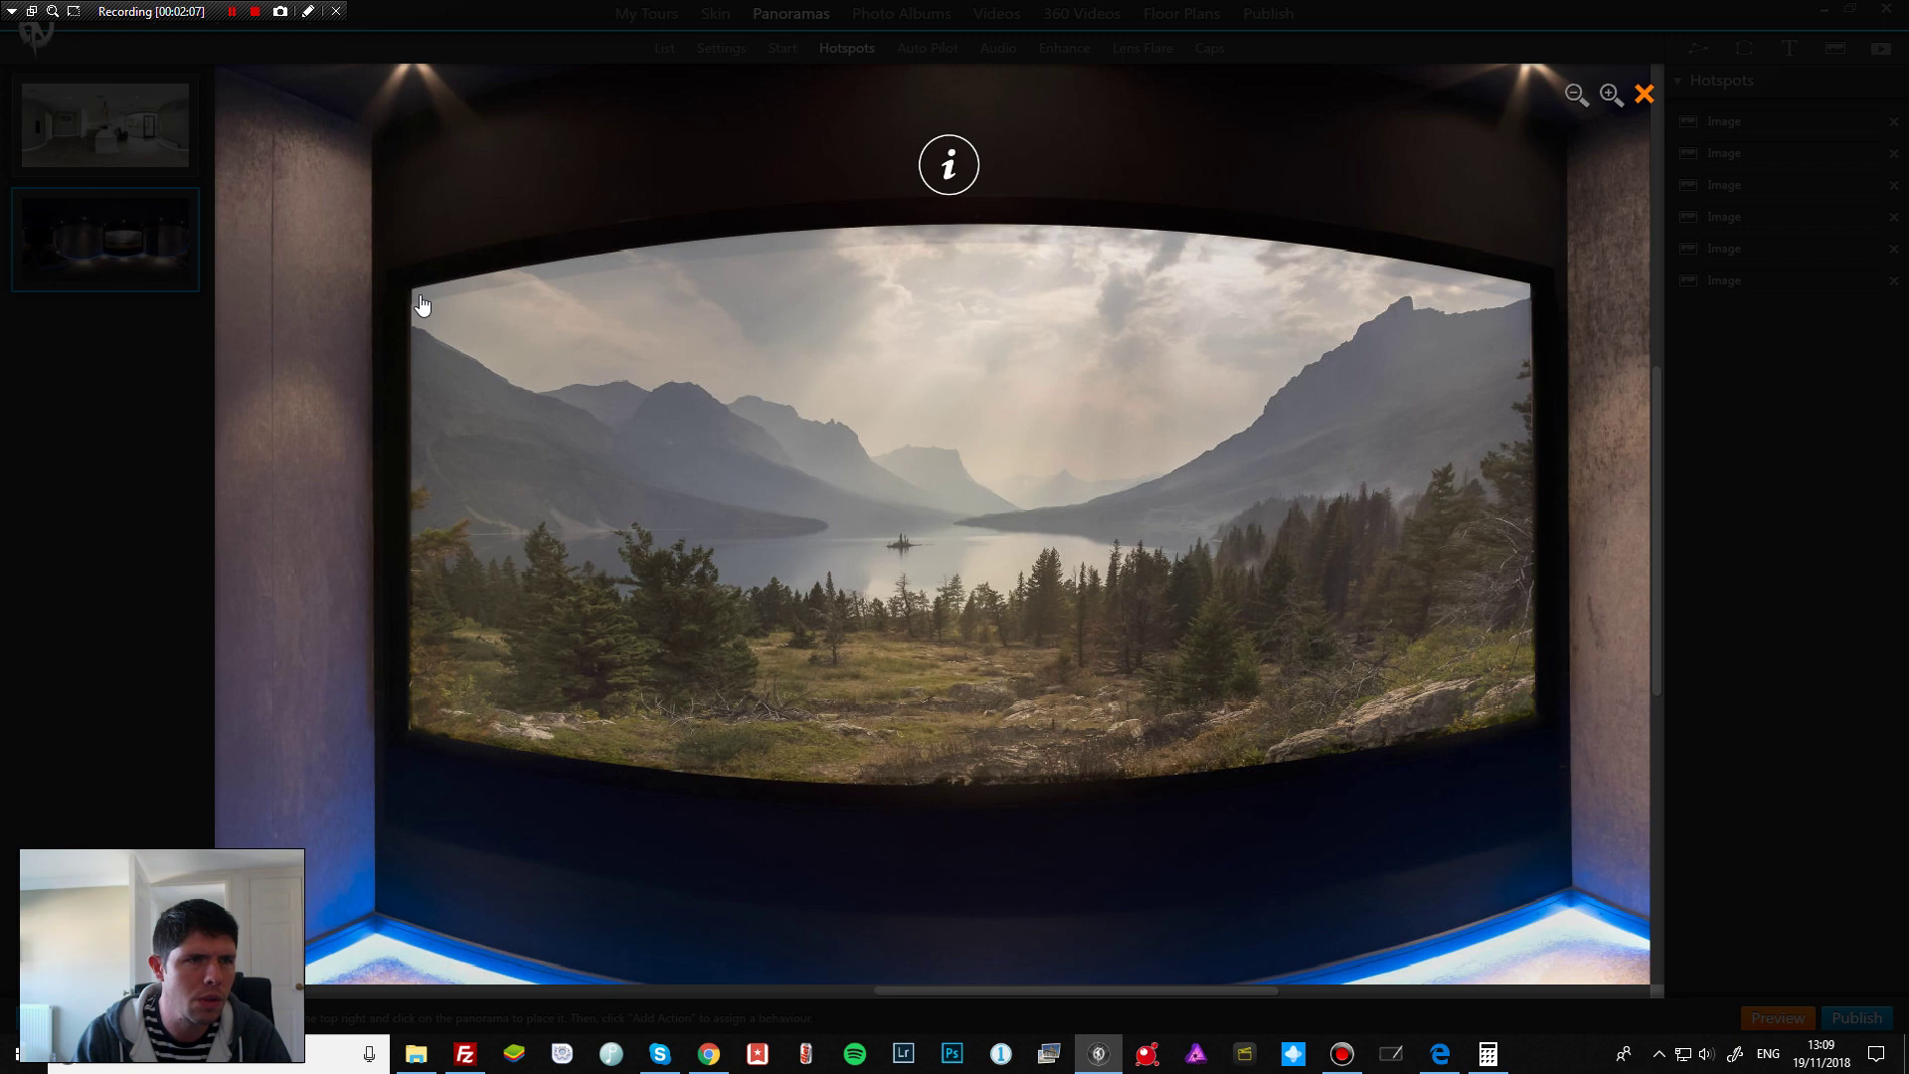
{"action": "mouse_move", "coordinate": [415, 298]}
{"action": "left_mouse_down"}
{"action": "mouse_move", "coordinate": [913, 253]}
{"action": "mouse_move", "coordinate": [1064, 221]}
{"action": "mouse_move", "coordinate": [1369, 252]}
{"action": "mouse_move", "coordinate": [1531, 289]}
{"action": "mouse_move", "coordinate": [1551, 446]}
{"action": "mouse_move", "coordinate": [1536, 726]}
{"action": "mouse_move", "coordinate": [1381, 771]}
{"action": "mouse_move", "coordinate": [650, 811]}
{"action": "mouse_move", "coordinate": [652, 856]}
{"action": "mouse_move", "coordinate": [530, 854]}
{"action": "mouse_move", "coordinate": [510, 844]}
{"action": "mouse_move", "coordinate": [510, 790]}
{"action": "mouse_move", "coordinate": [408, 736]}
{"action": "left_mouse_up"}
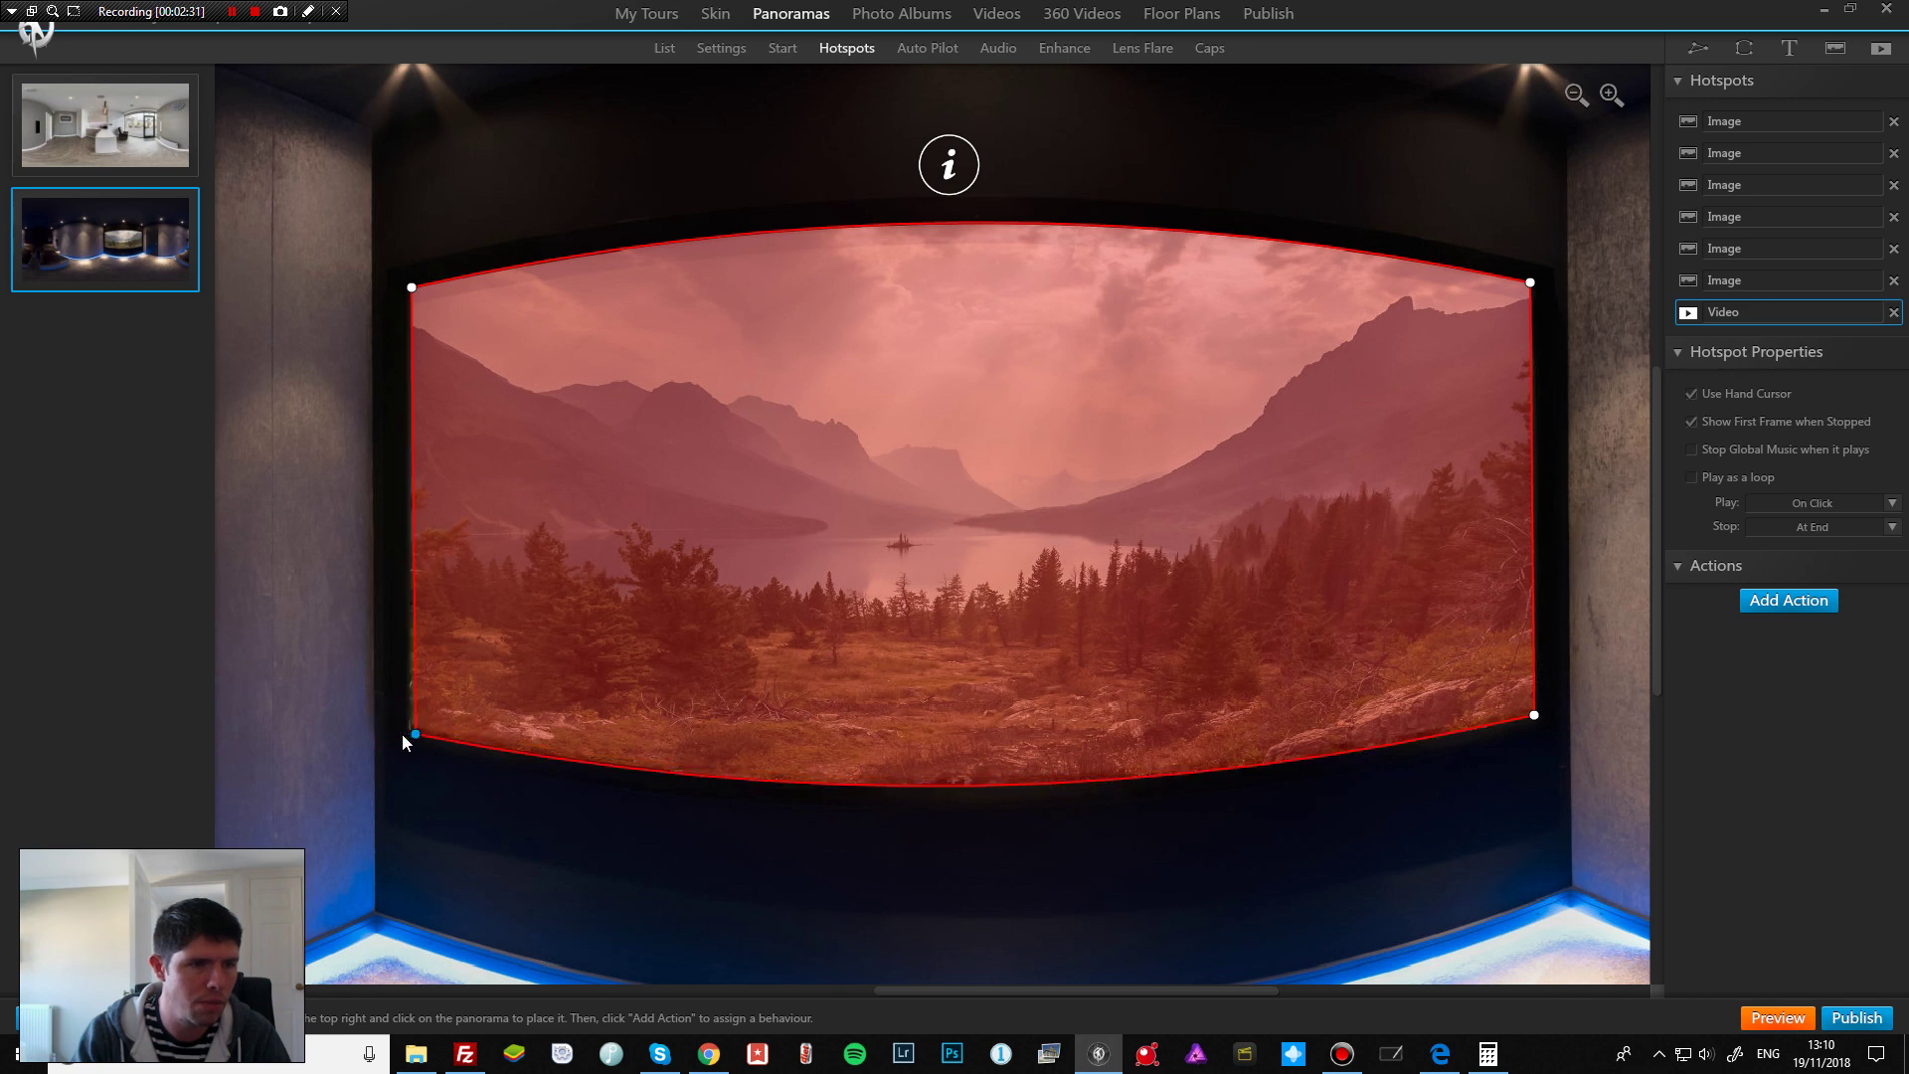
{"action": "left_click", "coordinate": [412, 290]}
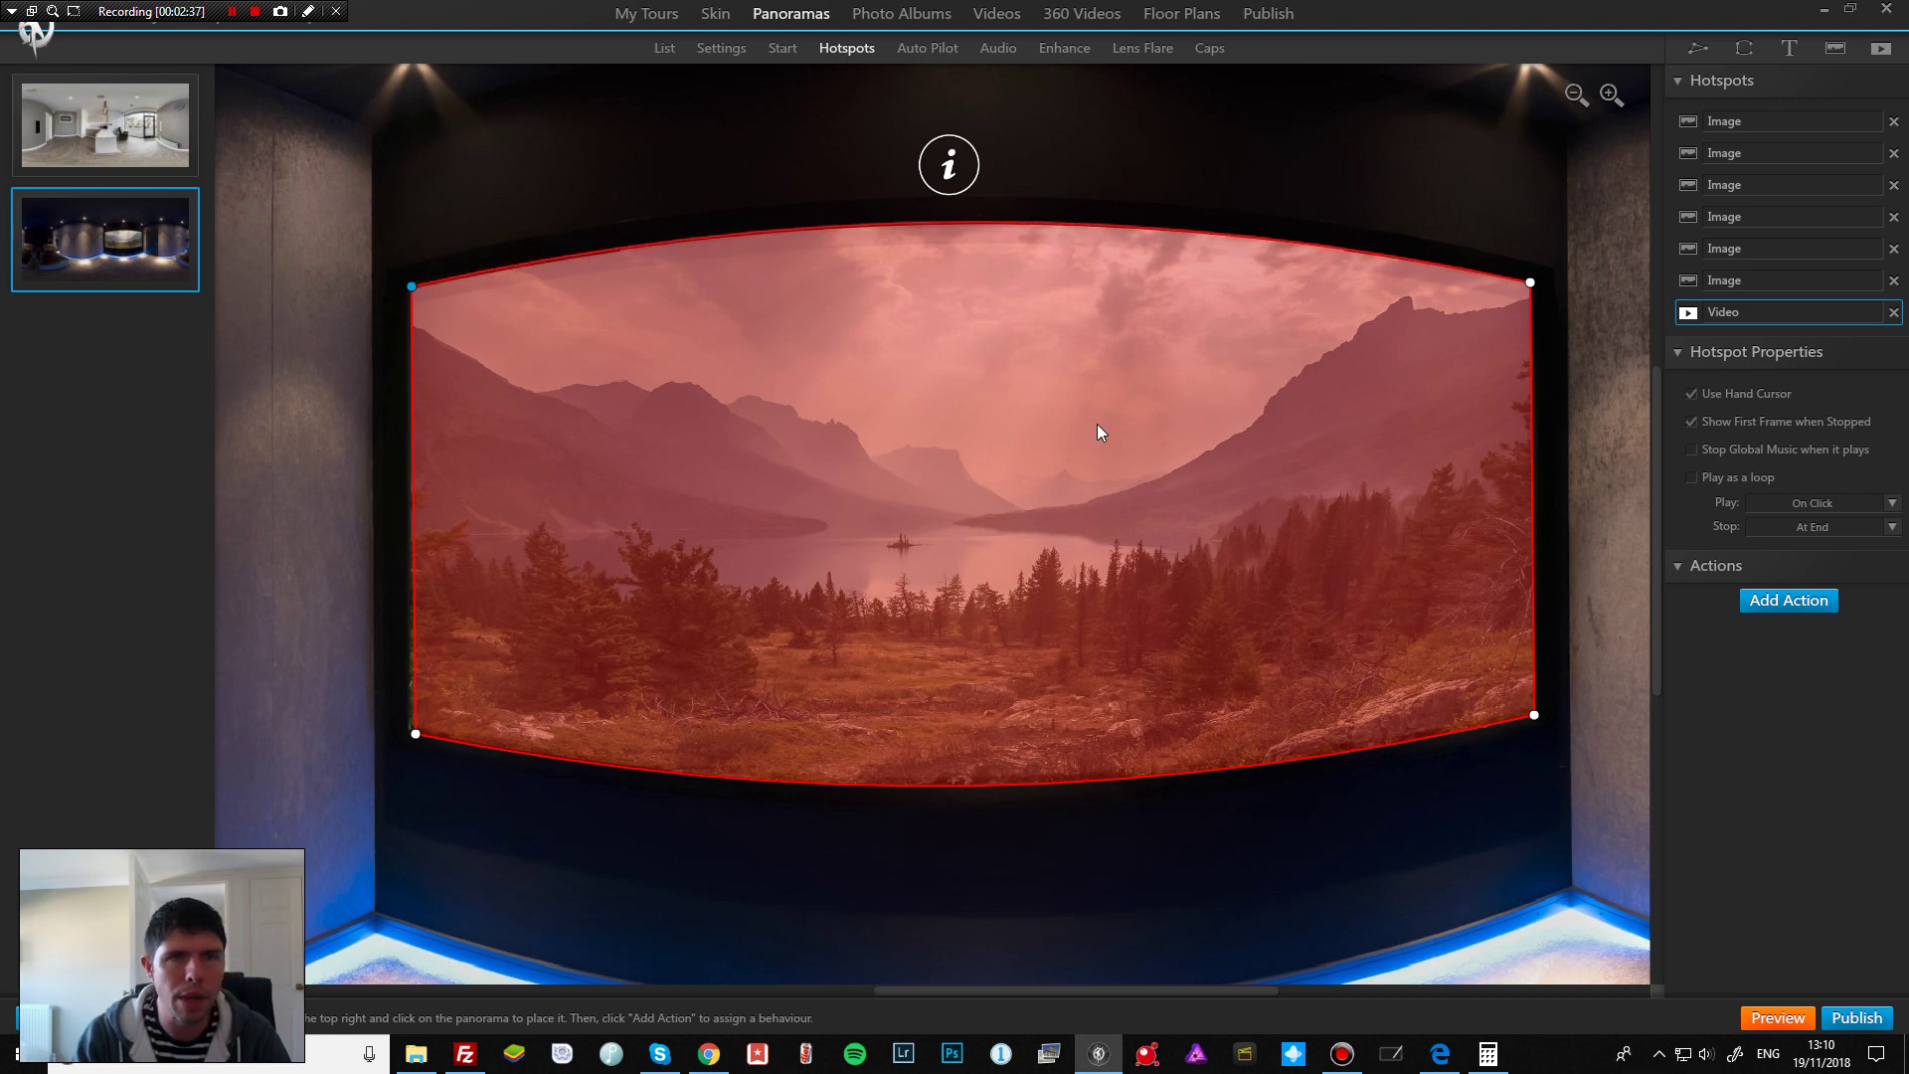
{"action": "left_click", "coordinate": [125, 153]}
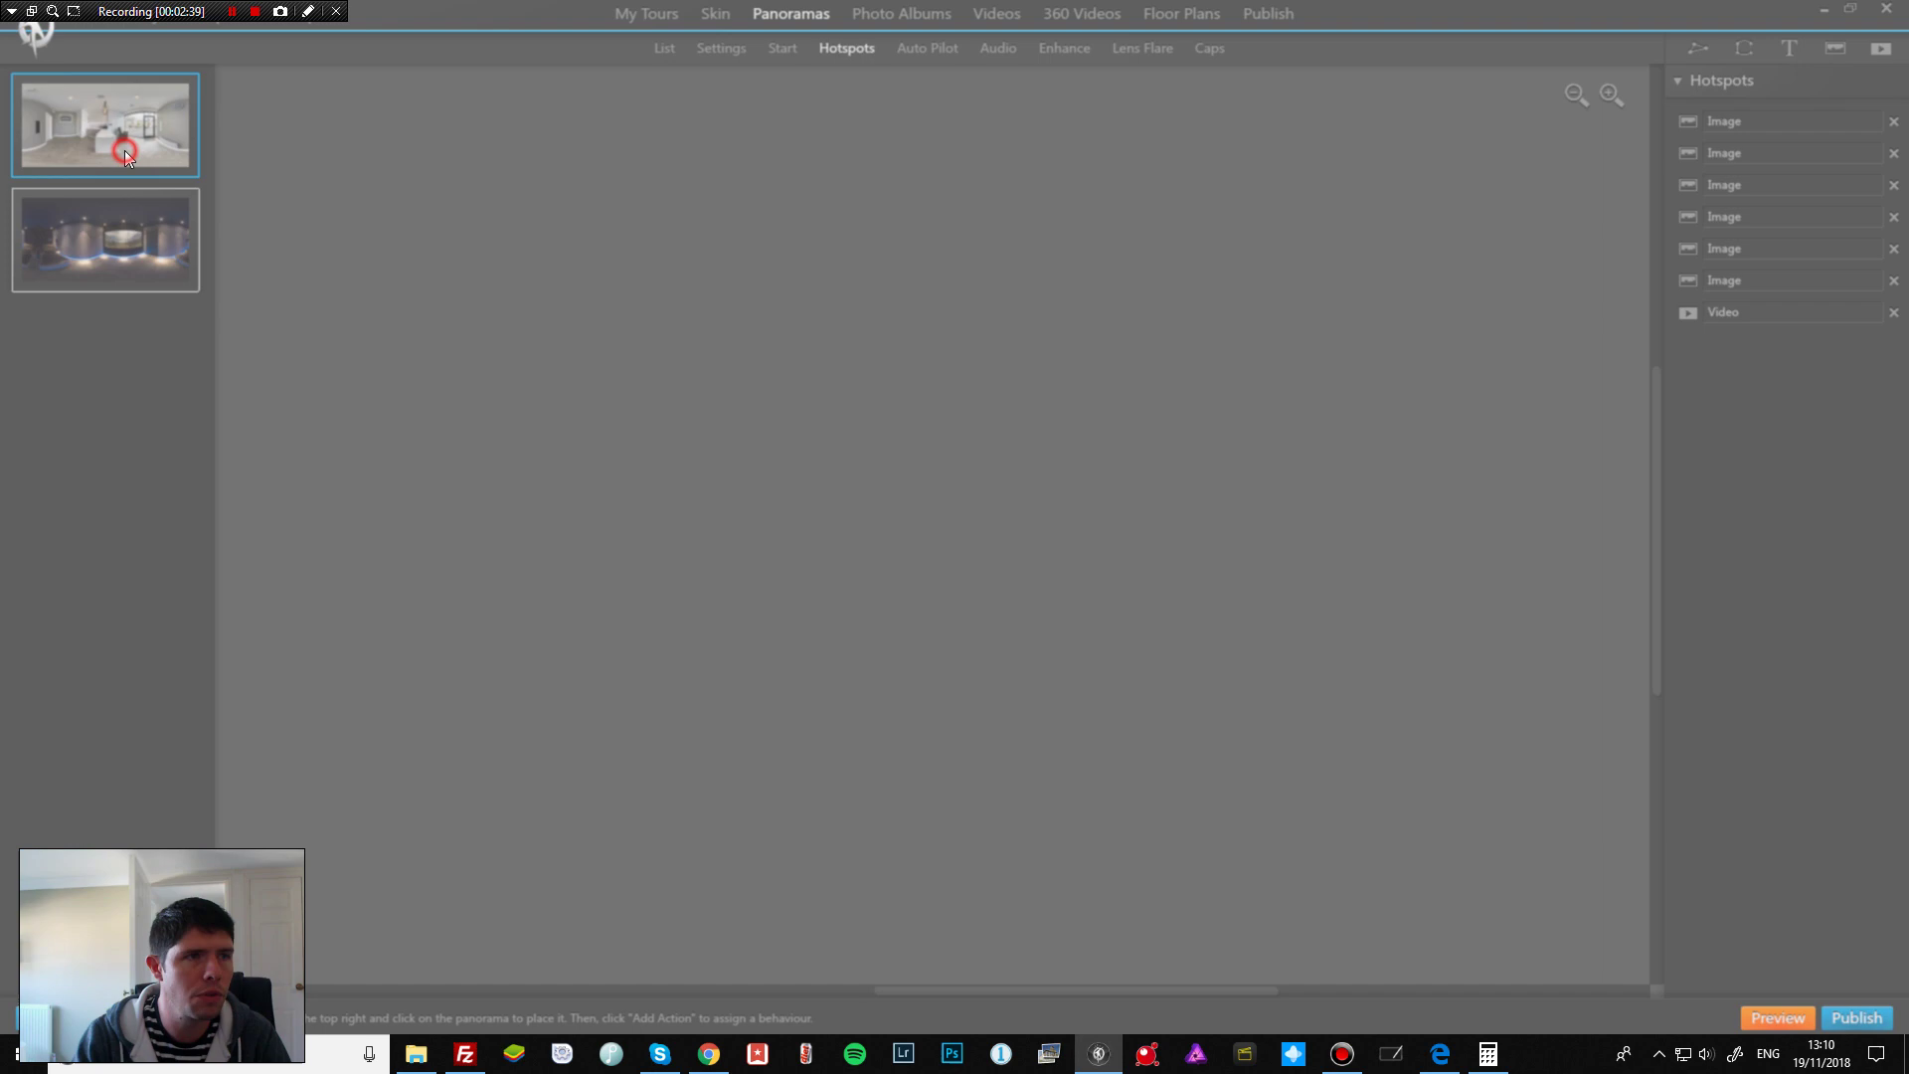
{"action": "left_click", "coordinate": [139, 223]}
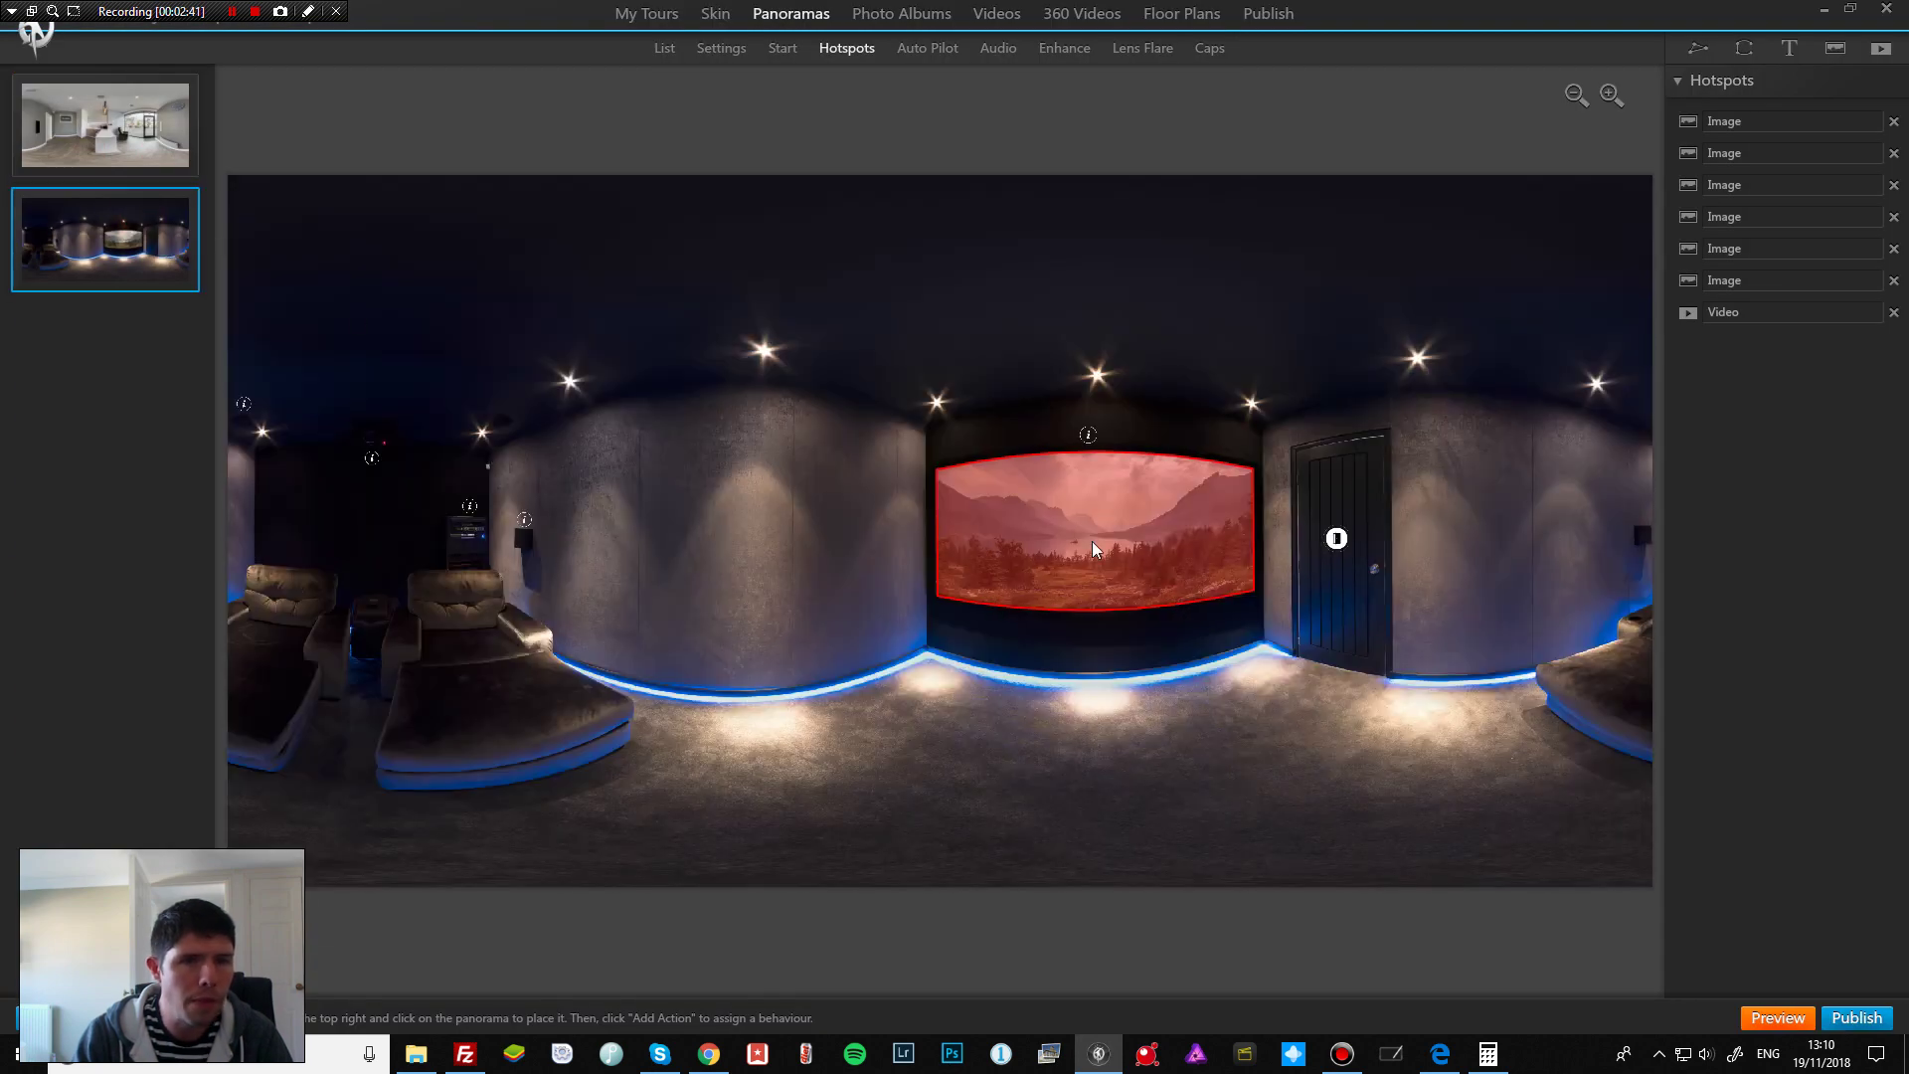
{"action": "left_click", "coordinate": [1775, 1019]}
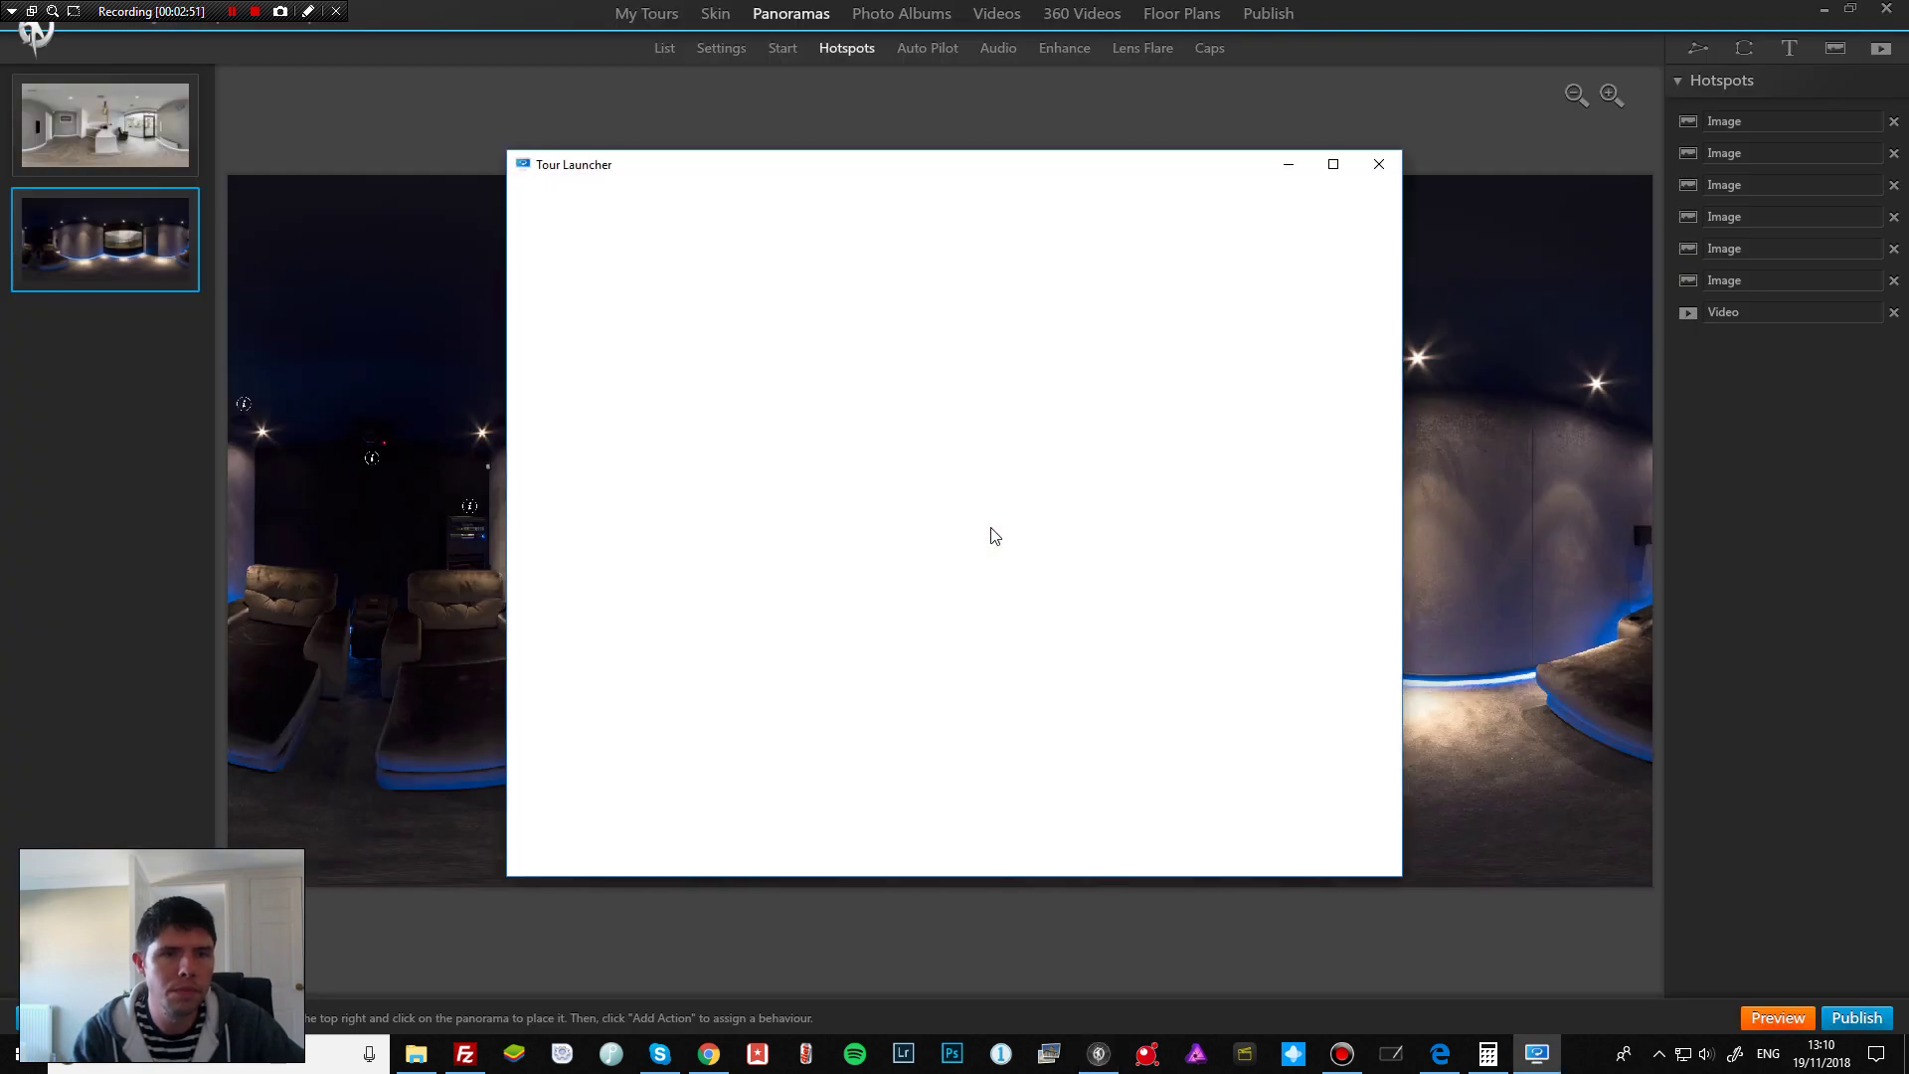
{"action": "left_click", "coordinate": [1332, 165]}
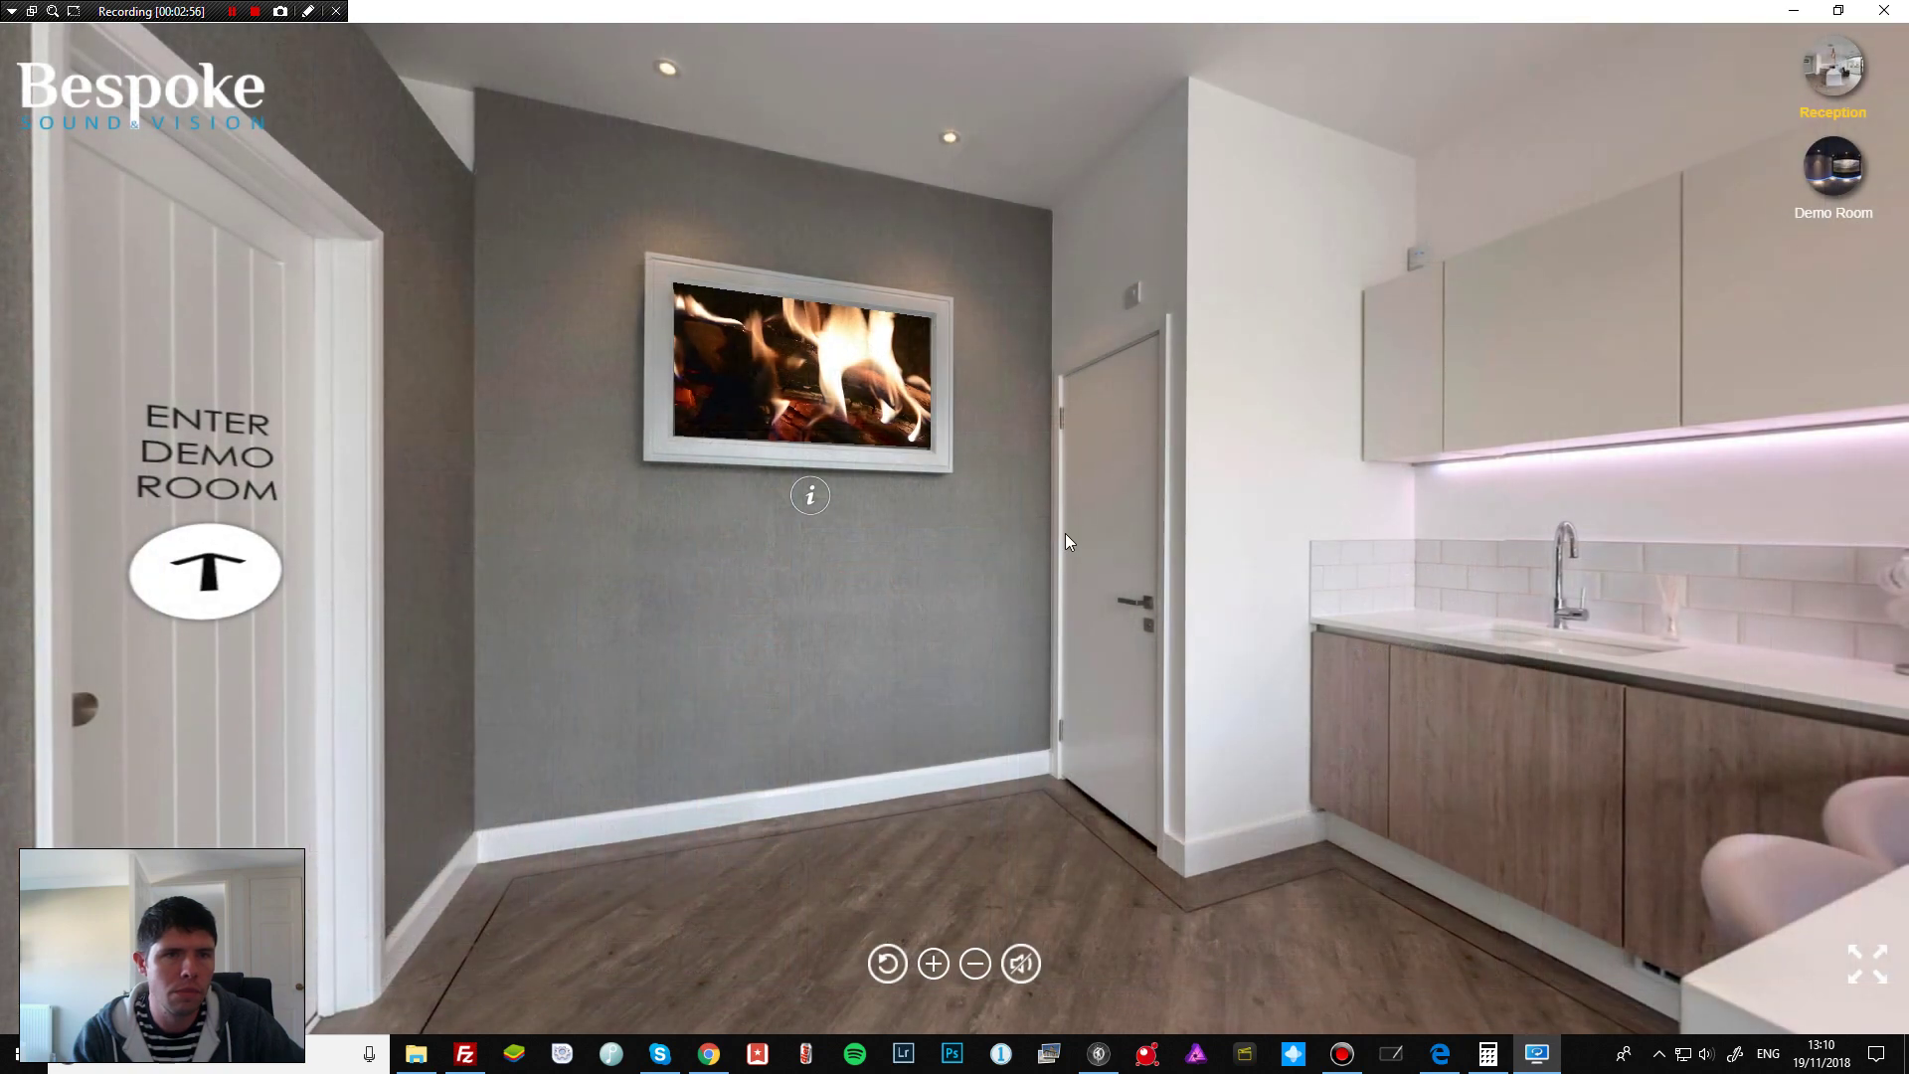
{"action": "mouse_move", "coordinate": [1044, 501]}
{"action": "left_mouse_down"}
{"action": "mouse_move", "coordinate": [894, 588]}
{"action": "mouse_move", "coordinate": [1223, 440]}
{"action": "mouse_move", "coordinate": [1158, 390]}
{"action": "left_mouse_up"}
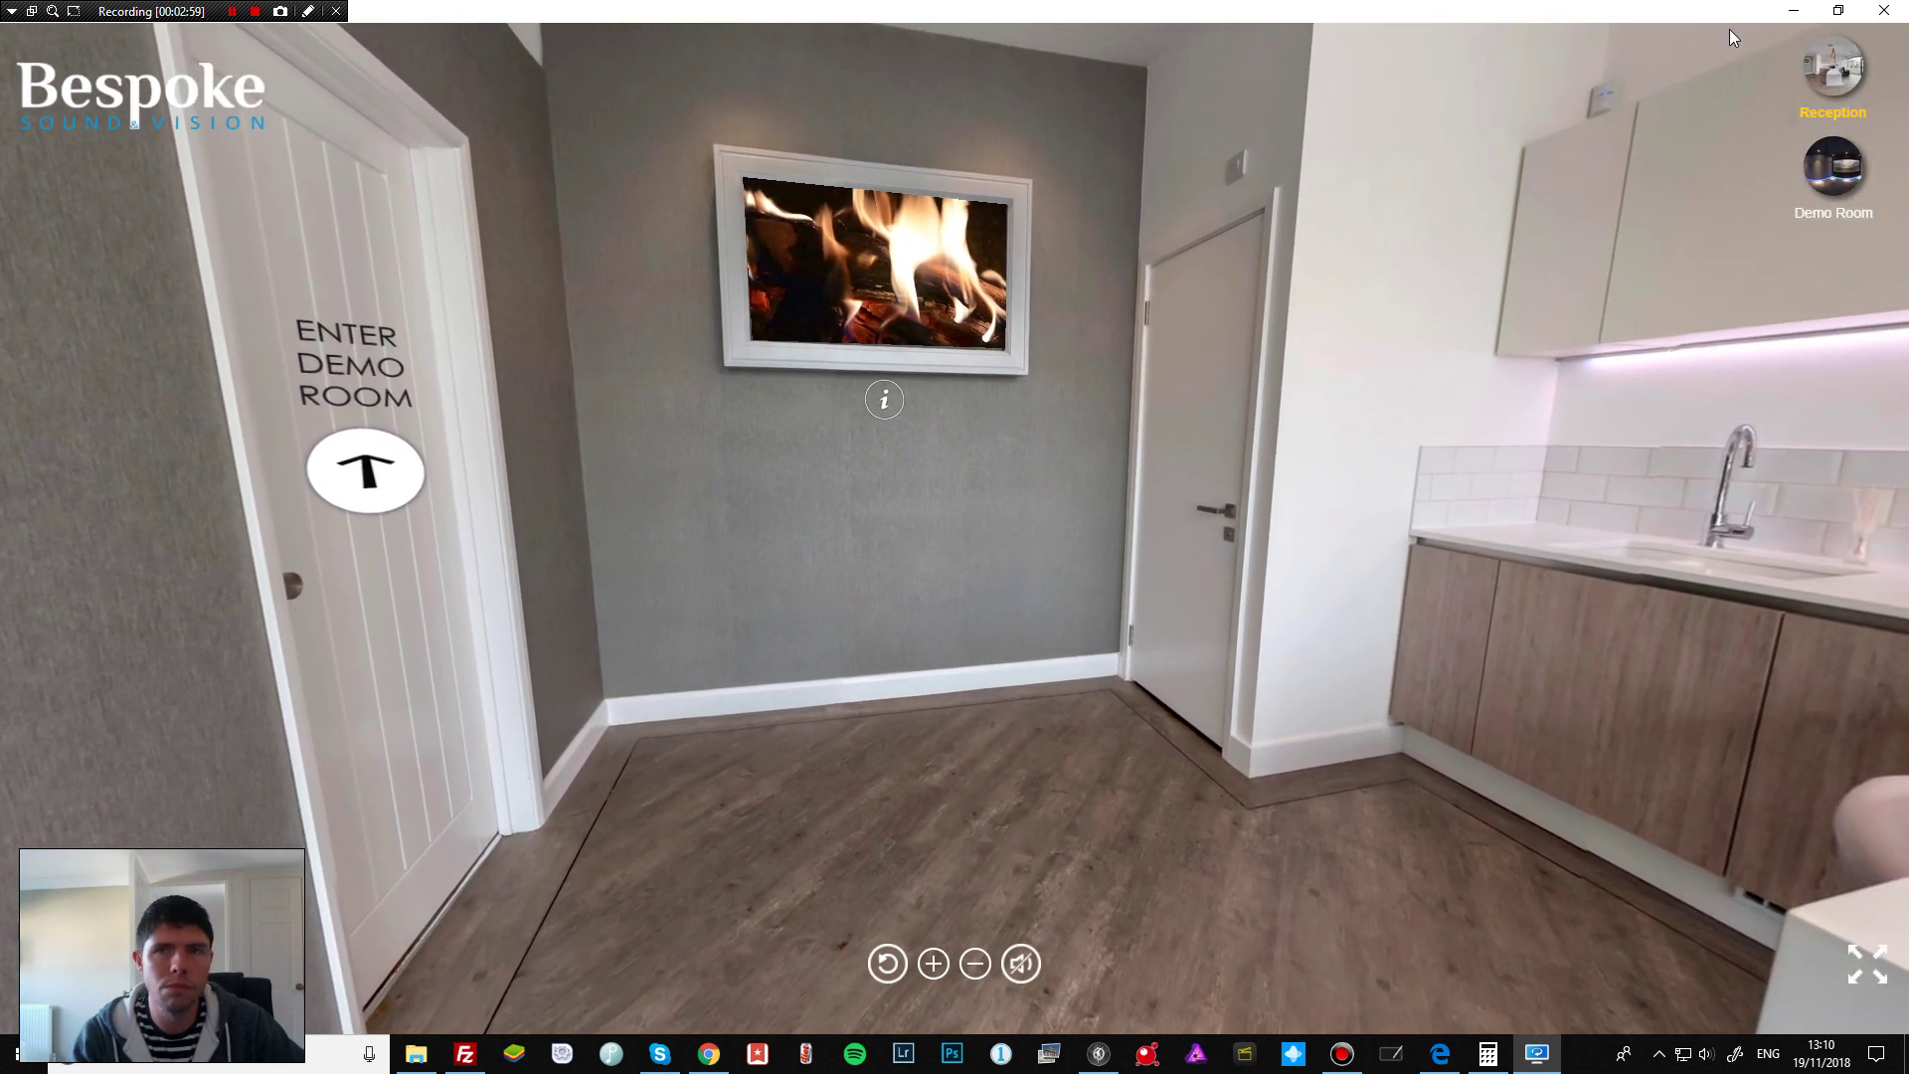
Step: Set the reception Bespoke sign's video hotspot to play On Start and loop
{"action": "left_click", "coordinate": [1886, 10]}
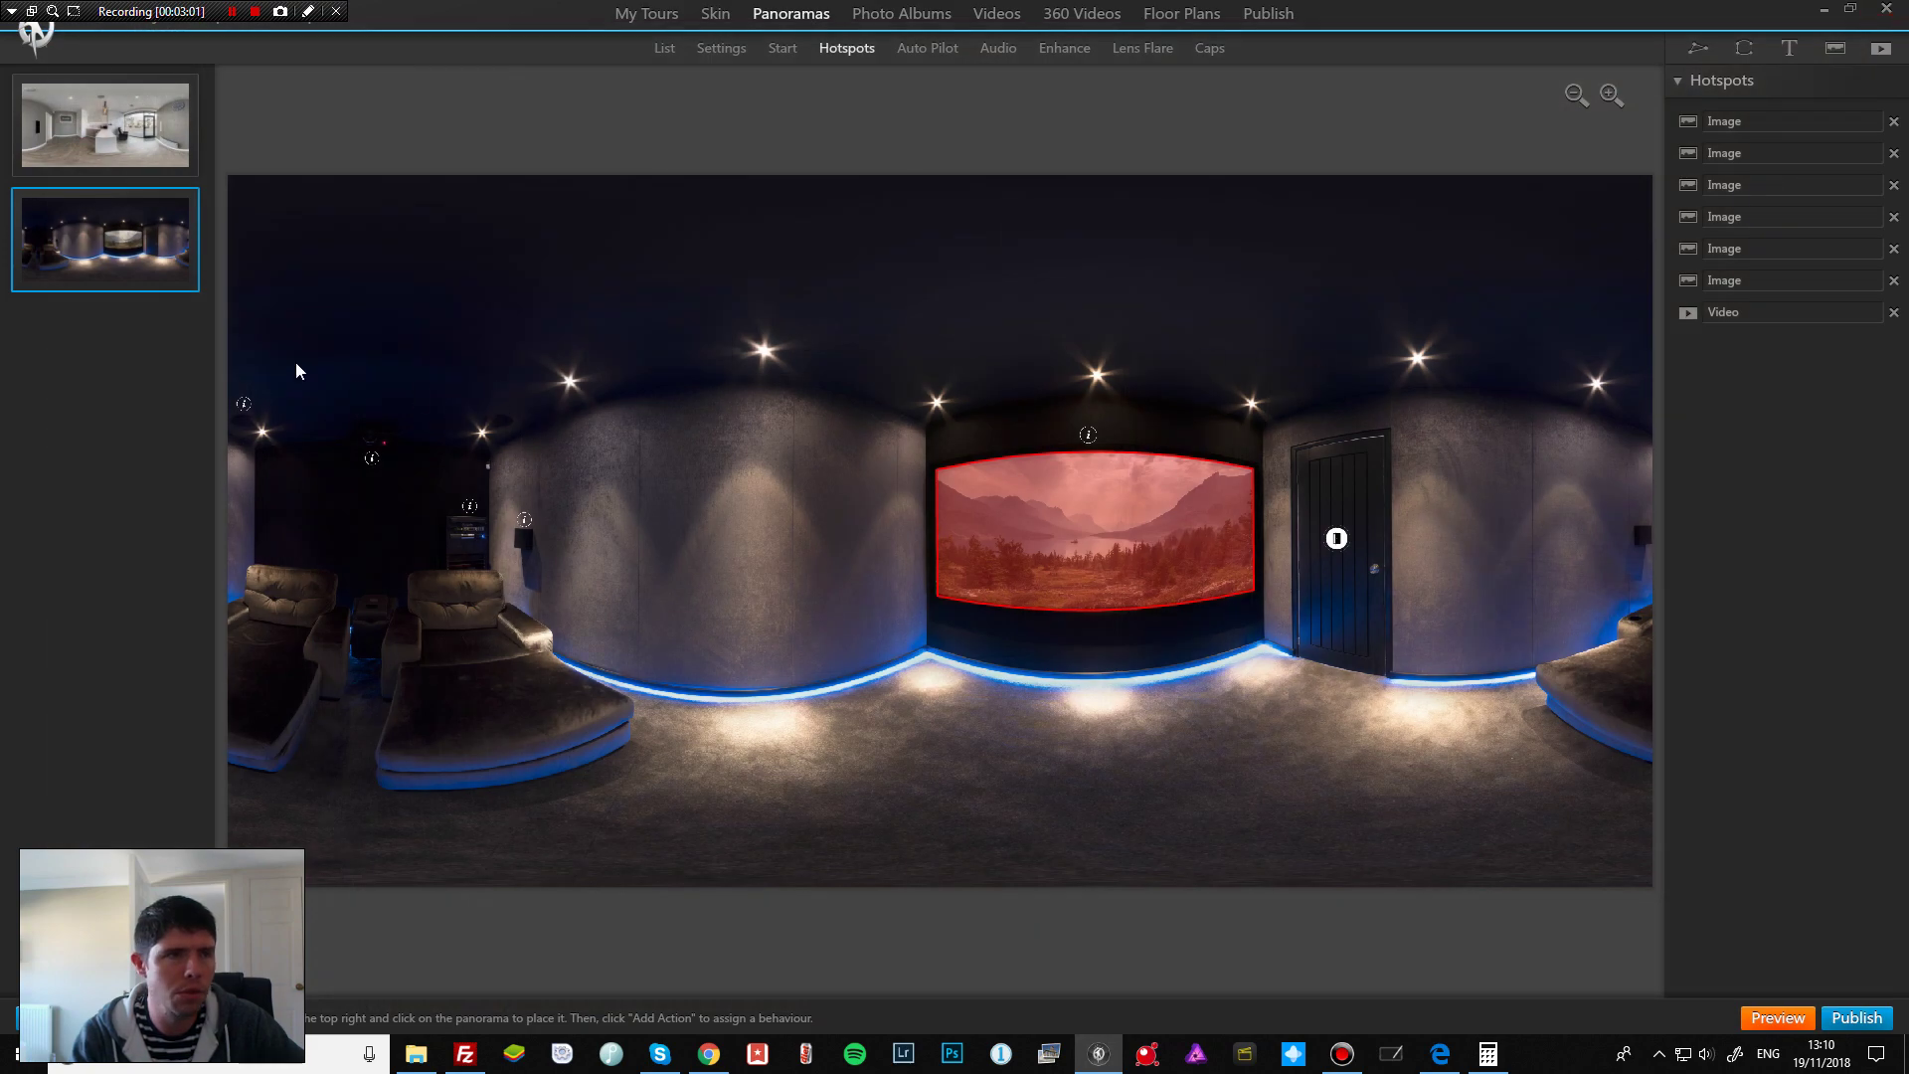
{"action": "left_click", "coordinate": [105, 124]}
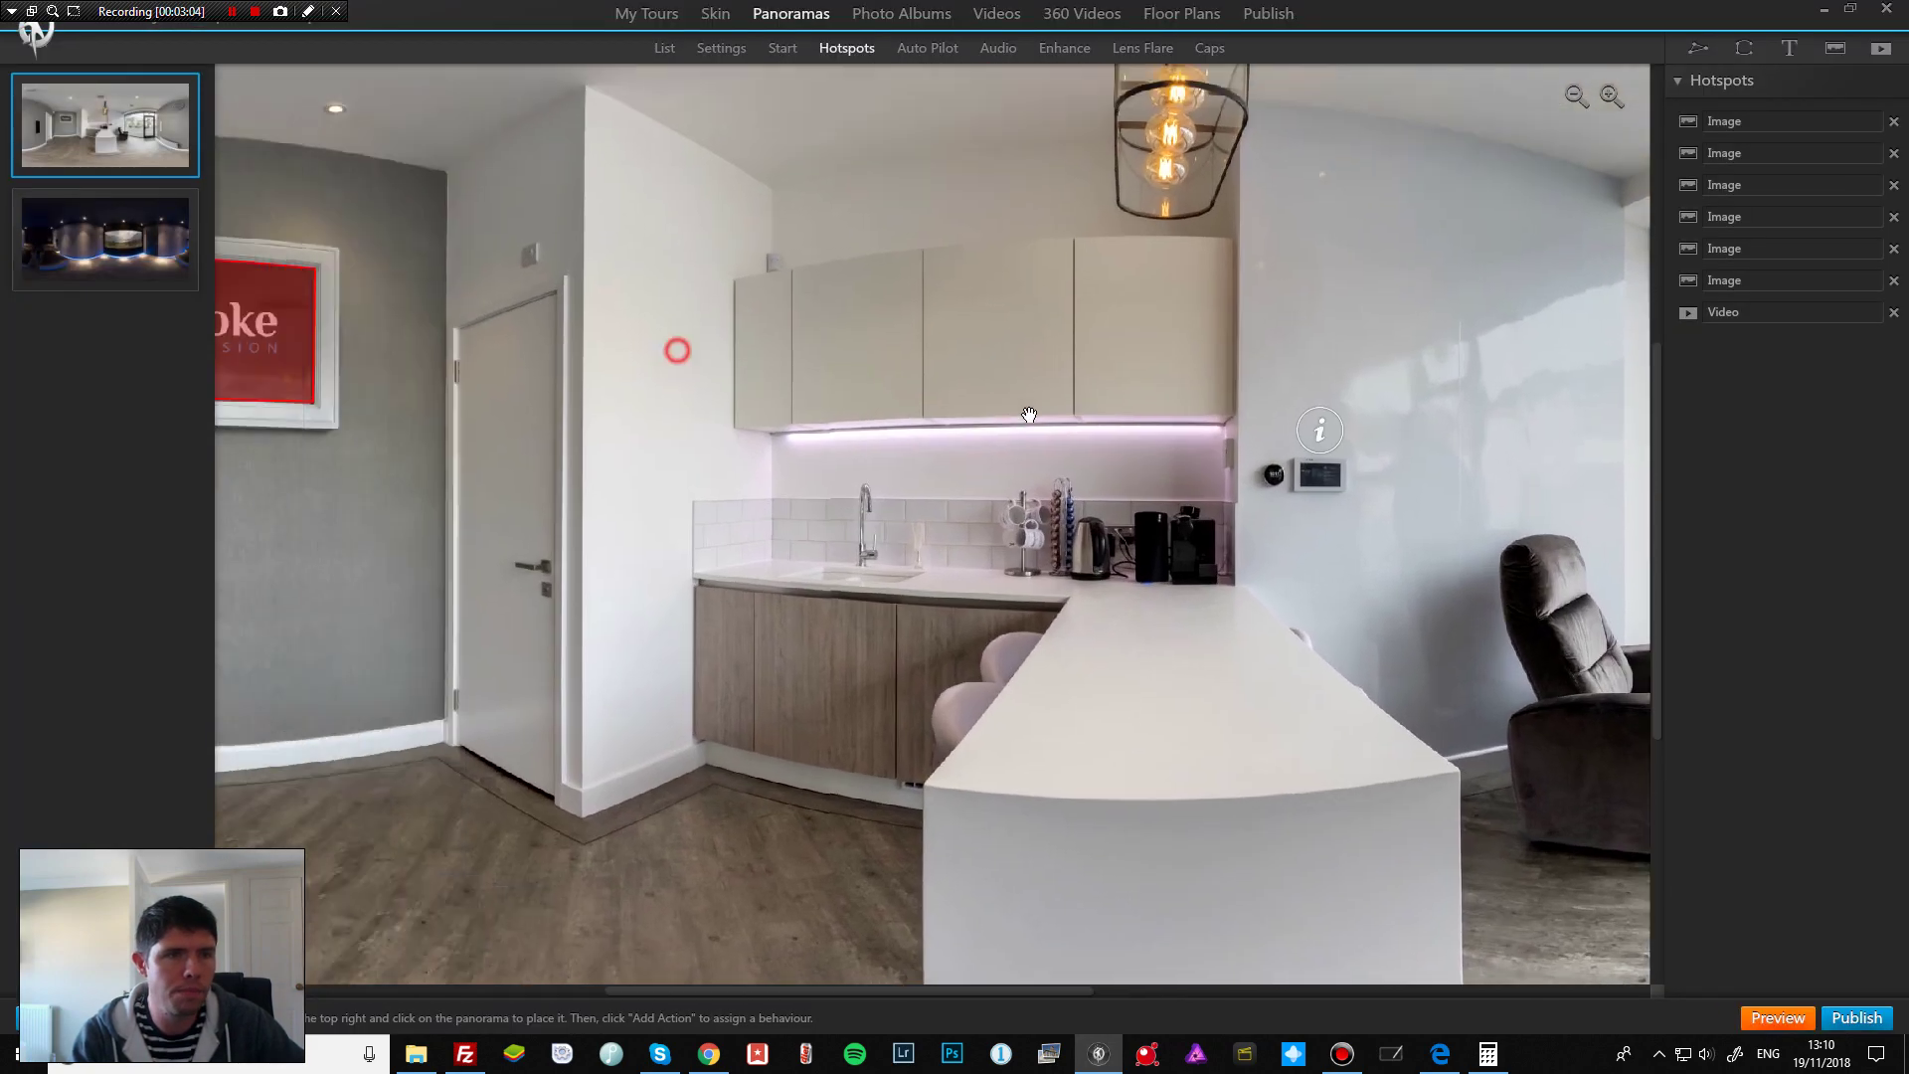
{"action": "left_click_drag", "start_coordinate": [673, 349], "coordinate": [861, 463]}
{"action": "left_click", "coordinate": [861, 462]}
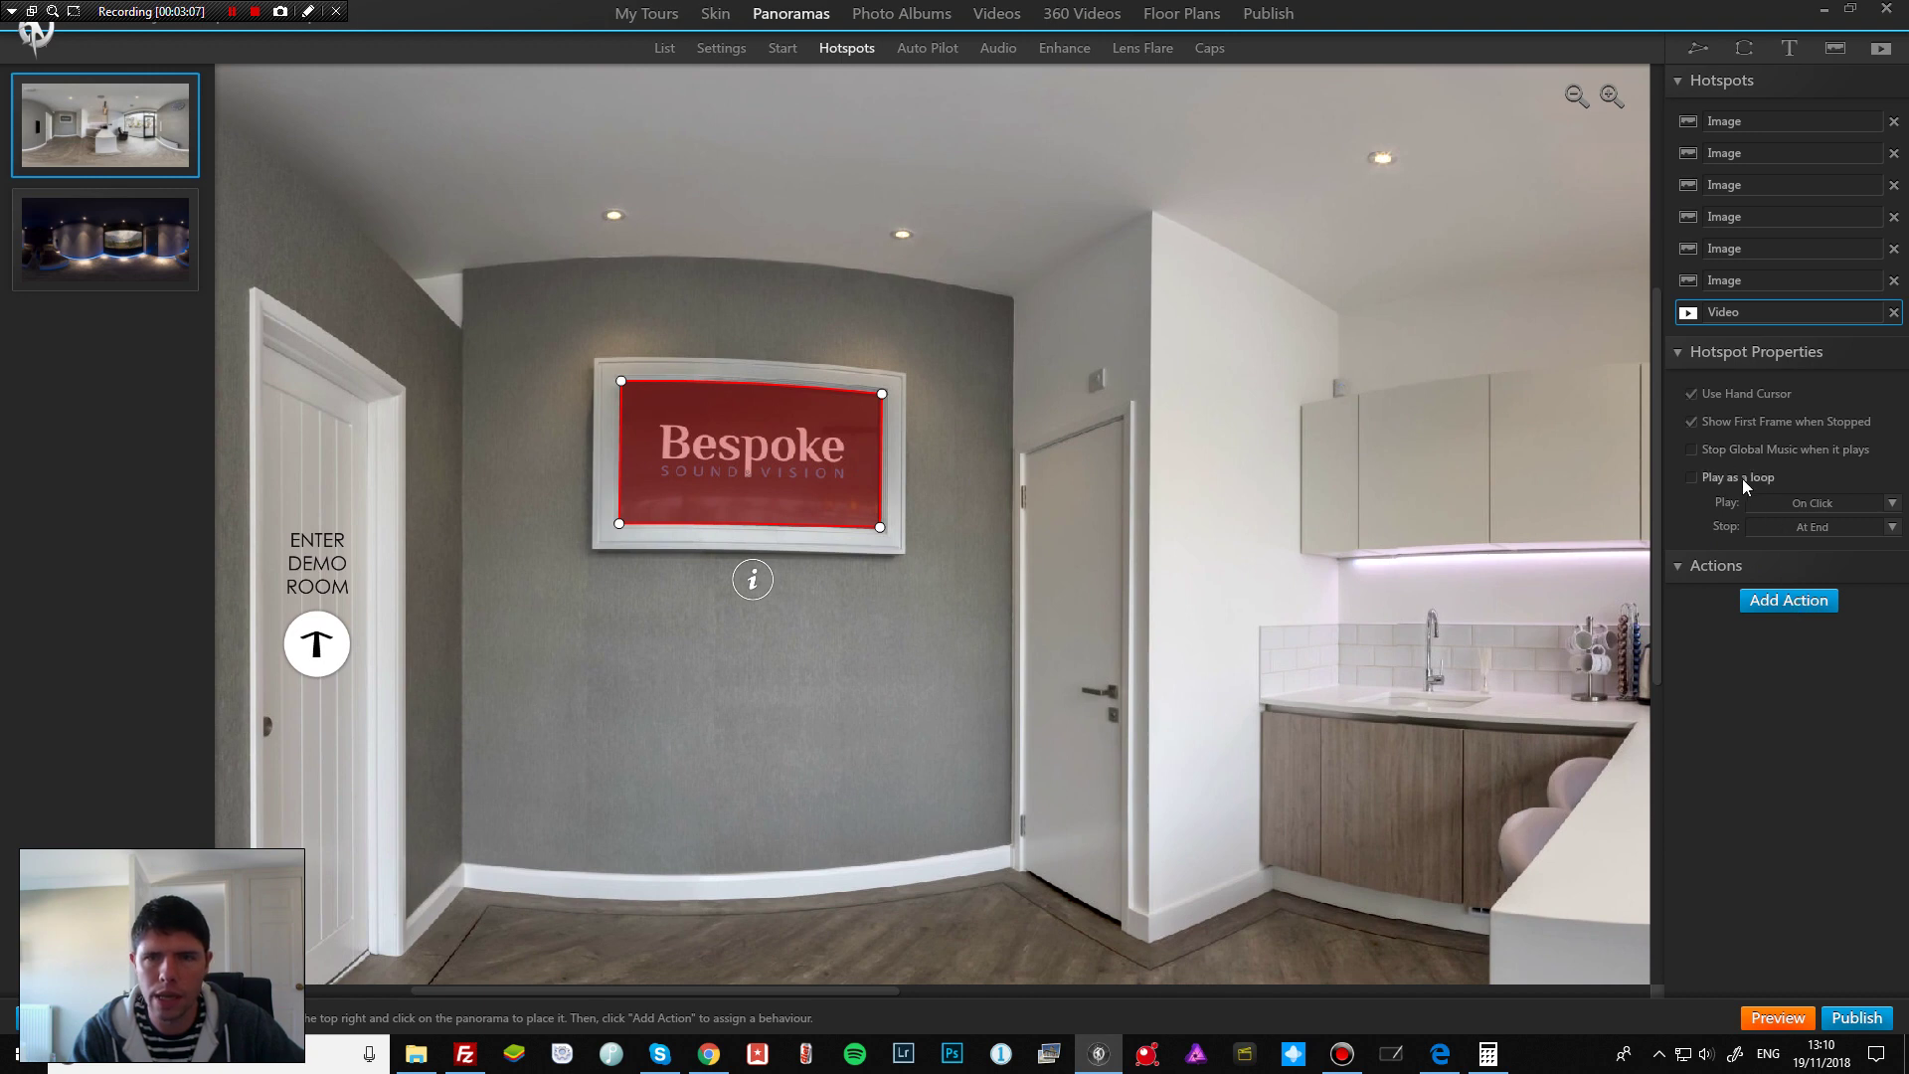
{"action": "left_click", "coordinate": [1814, 504]}
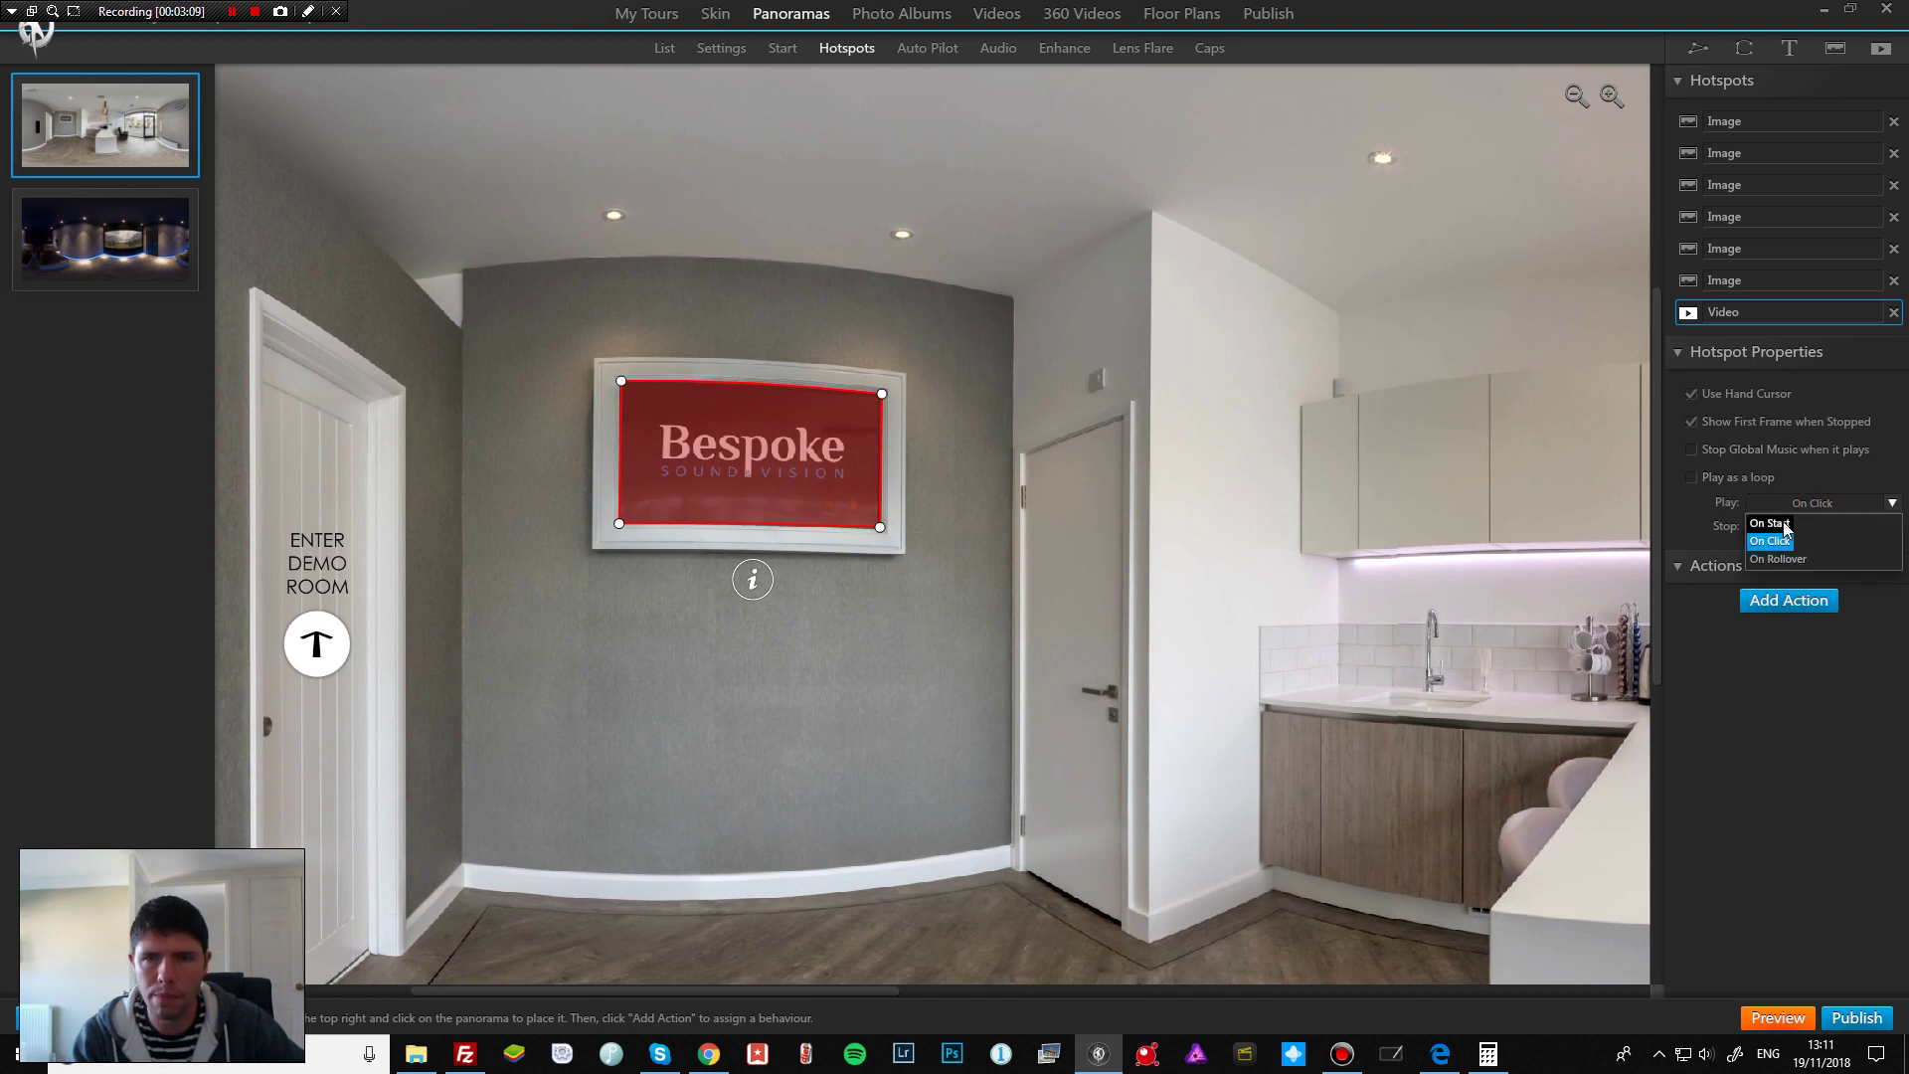
{"action": "left_click", "coordinate": [1783, 524]}
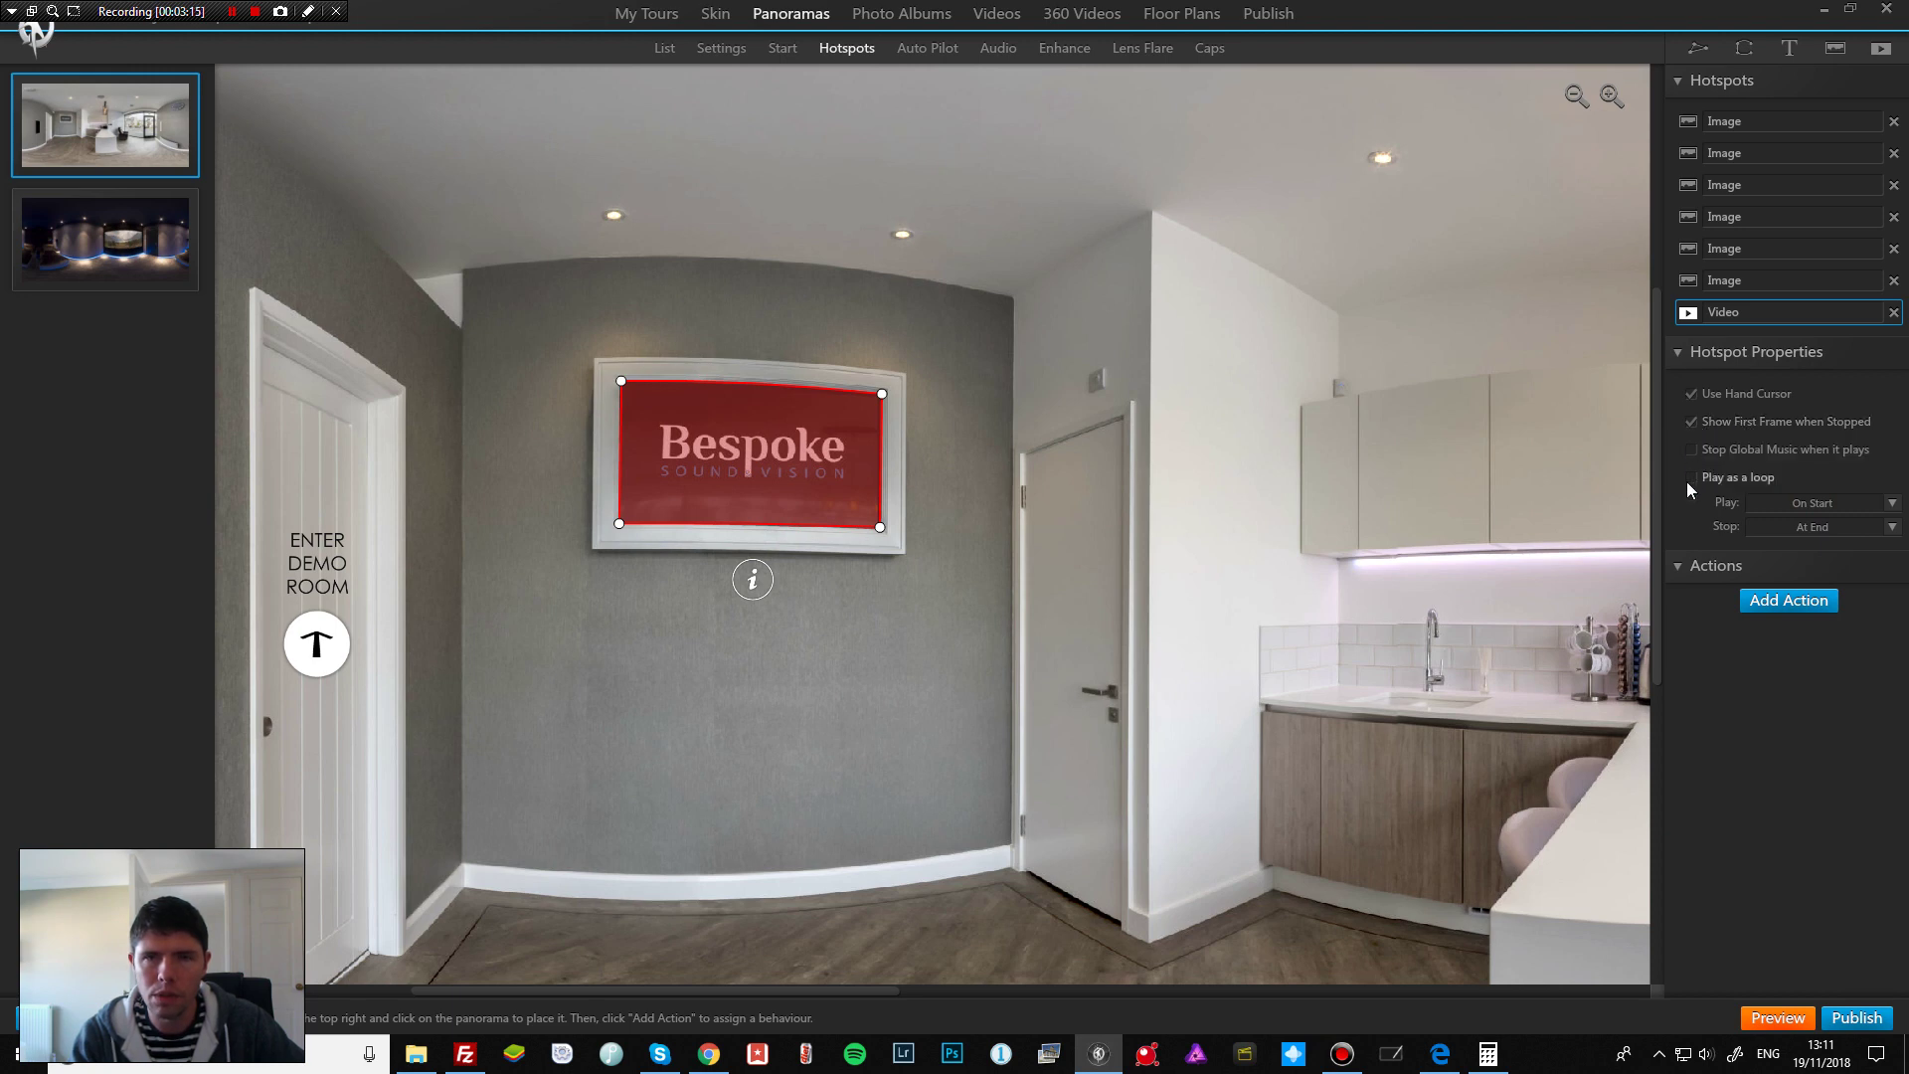
{"action": "left_click", "coordinate": [1690, 478]}
Step: Set the Demo Room screen's video hotspot to play On Start and loop
{"action": "left_click", "coordinate": [116, 246]}
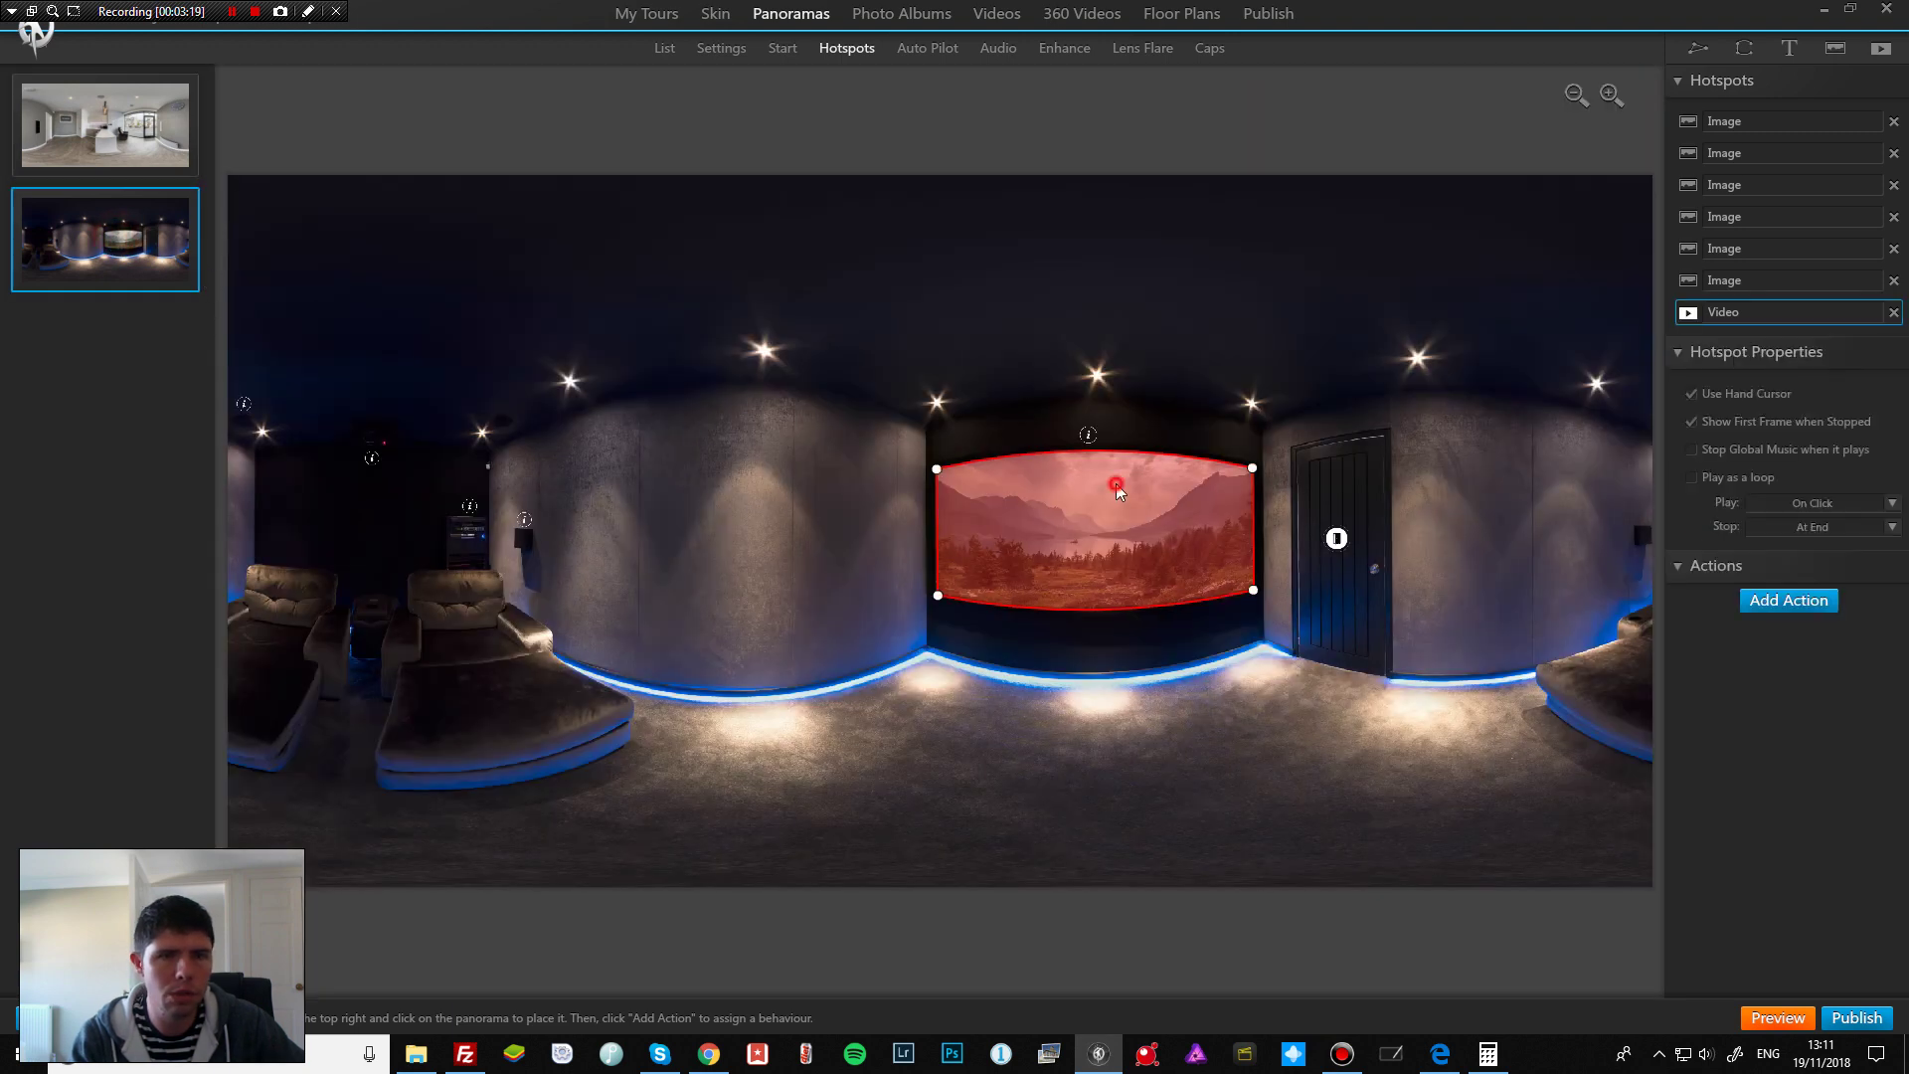
{"action": "left_click", "coordinate": [1808, 503]}
{"action": "left_click", "coordinate": [1779, 519]}
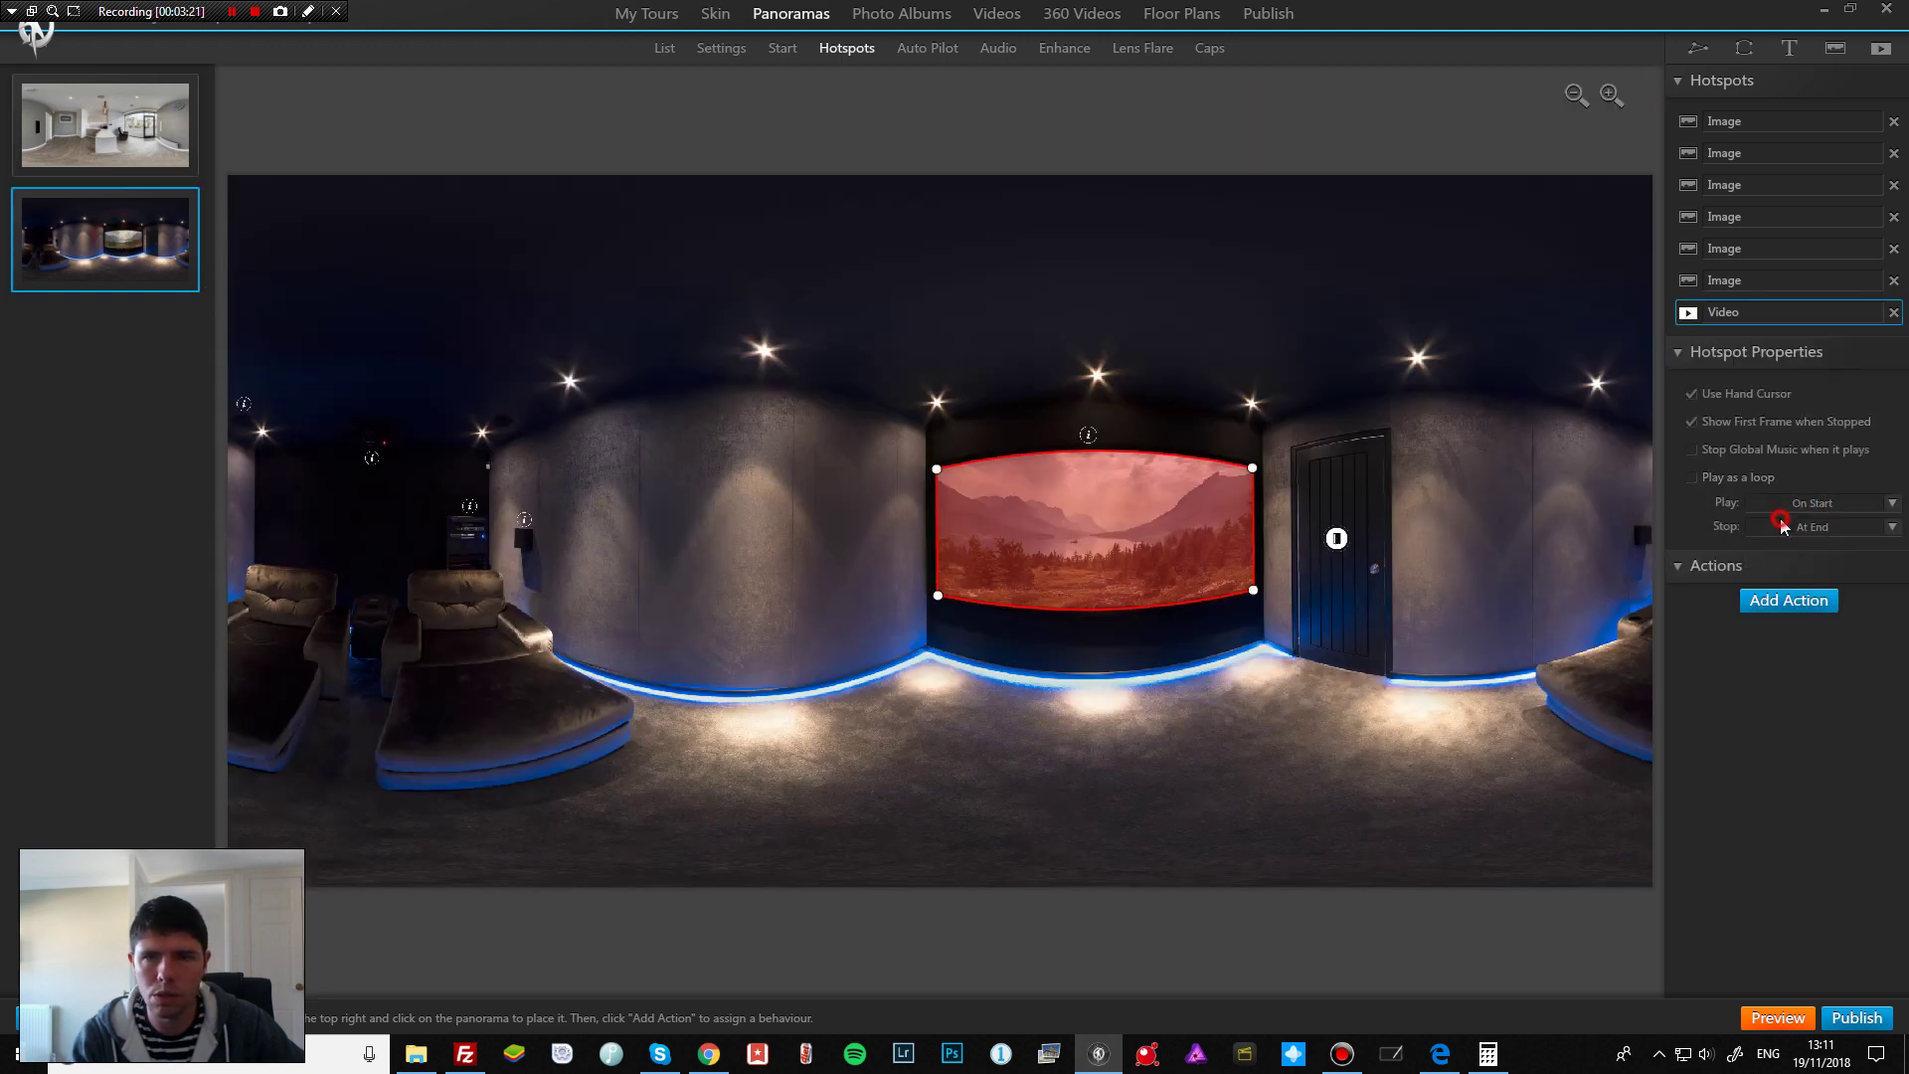
{"action": "left_click", "coordinate": [1733, 481]}
Step: Preview the tour full-screen and walk from reception into the demo room
{"action": "left_click", "coordinate": [1856, 1017]}
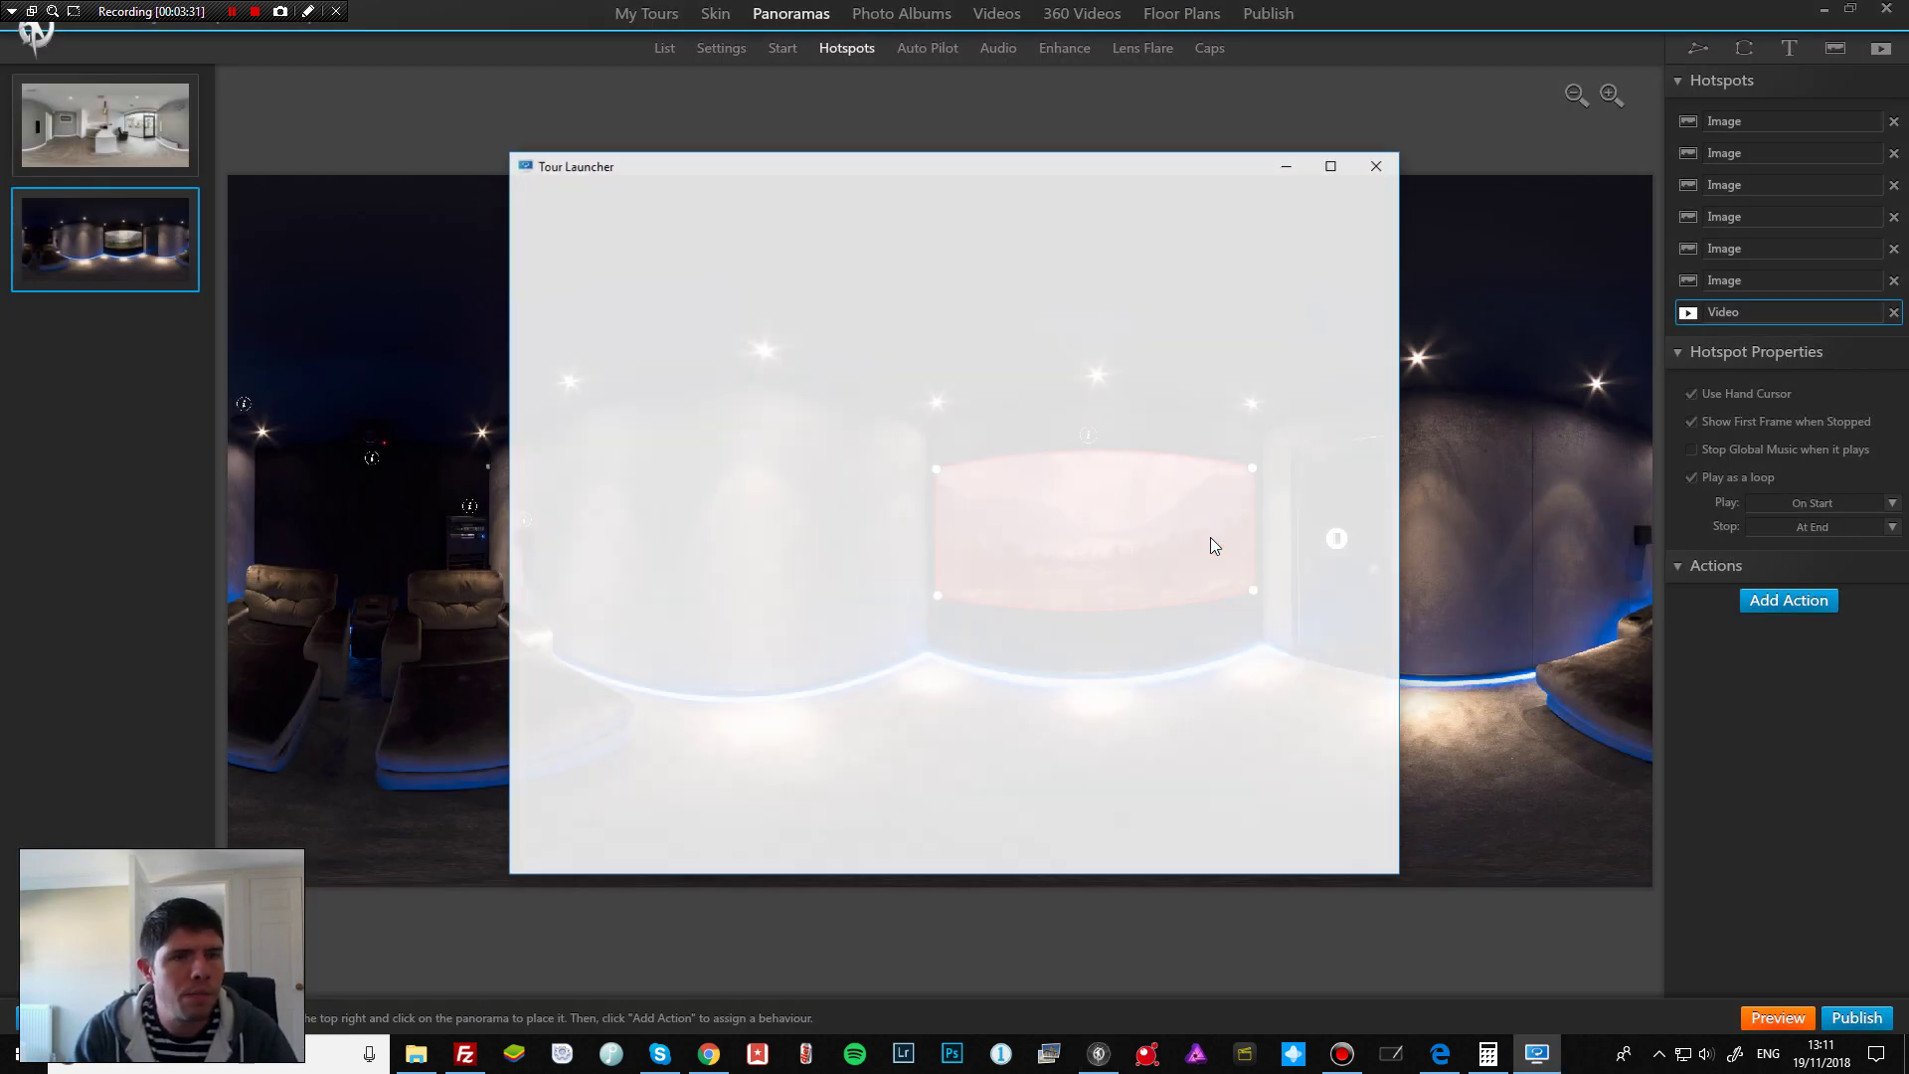
{"action": "left_click", "coordinate": [1332, 166]}
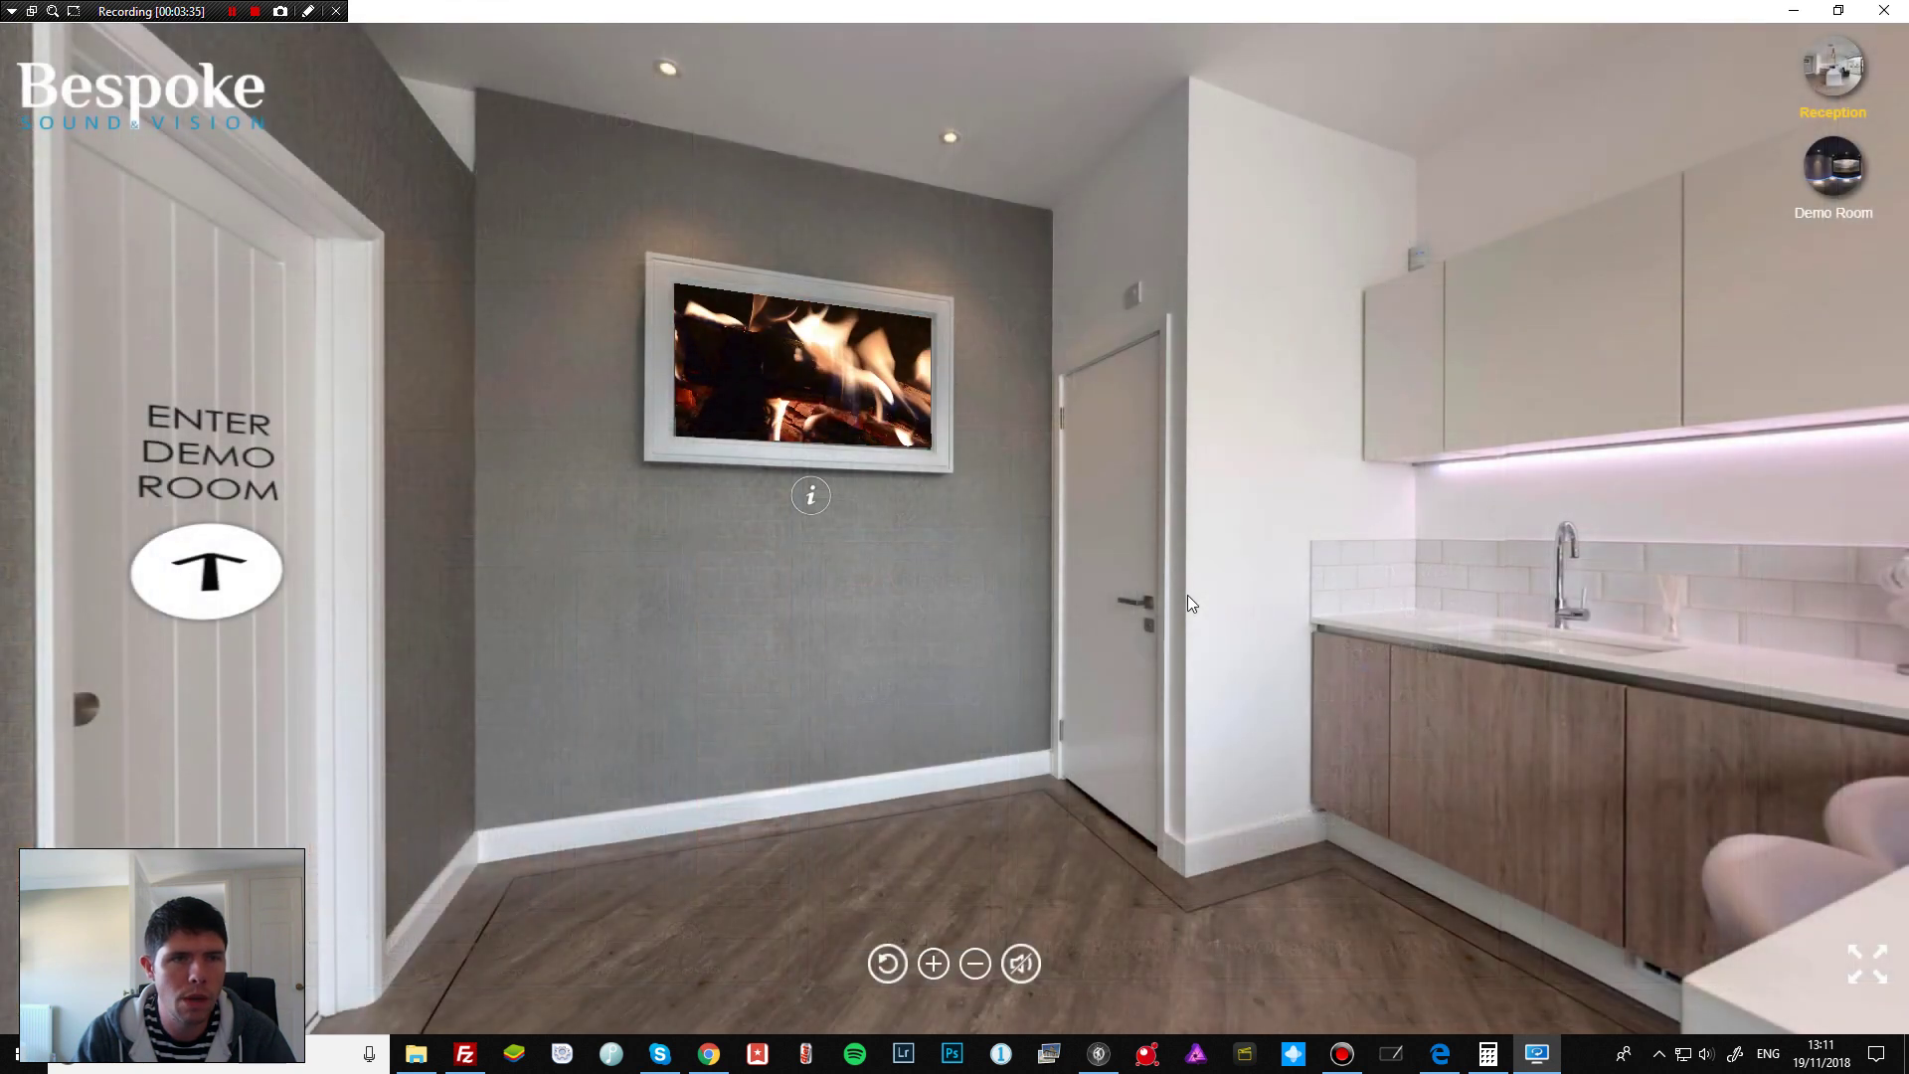
{"action": "mouse_move", "coordinate": [1187, 594]}
{"action": "left_mouse_down"}
{"action": "mouse_move", "coordinate": [1171, 547]}
{"action": "mouse_move", "coordinate": [1213, 580]}
{"action": "mouse_move", "coordinate": [1035, 593]}
{"action": "mouse_move", "coordinate": [1123, 605]}
{"action": "mouse_move", "coordinate": [1095, 588]}
{"action": "mouse_move", "coordinate": [1344, 582]}
{"action": "mouse_move", "coordinate": [819, 604]}
{"action": "mouse_move", "coordinate": [840, 368]}
{"action": "left_mouse_up"}
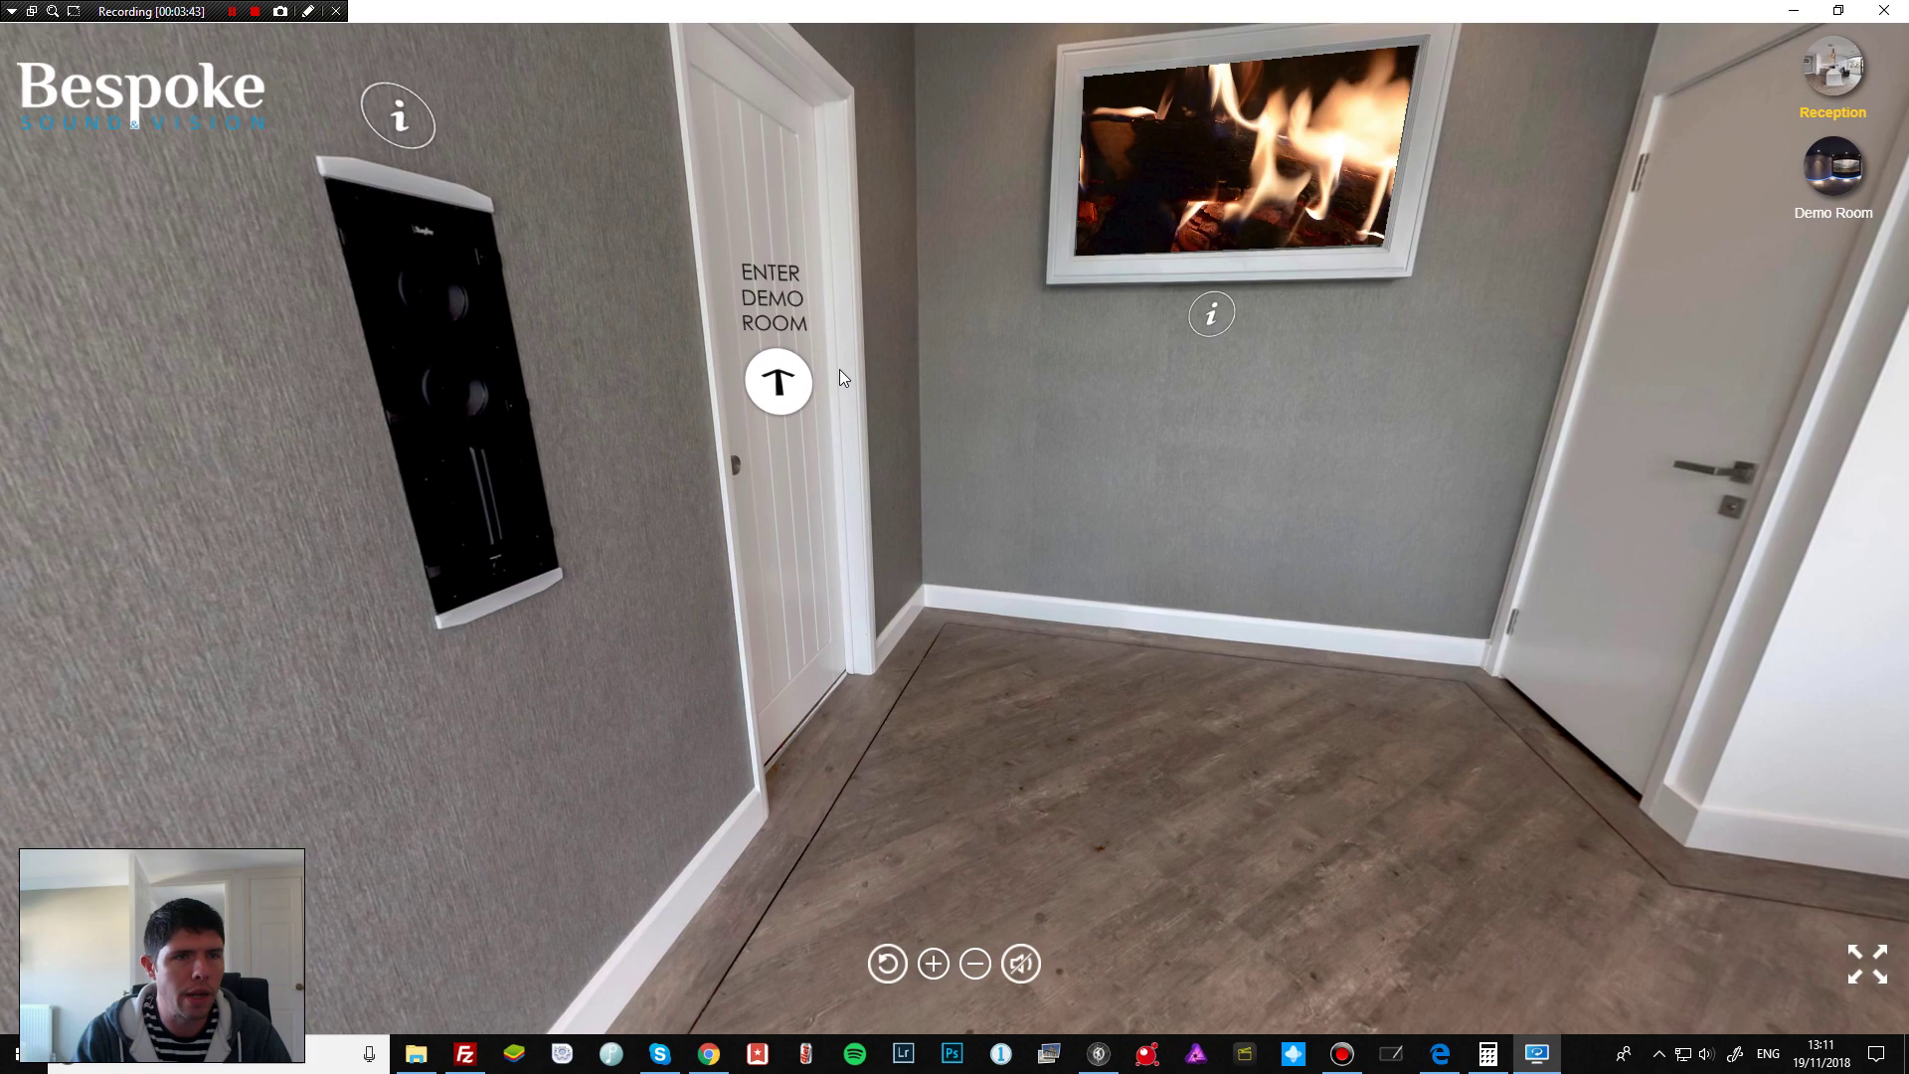
{"action": "left_click", "coordinate": [779, 382]}
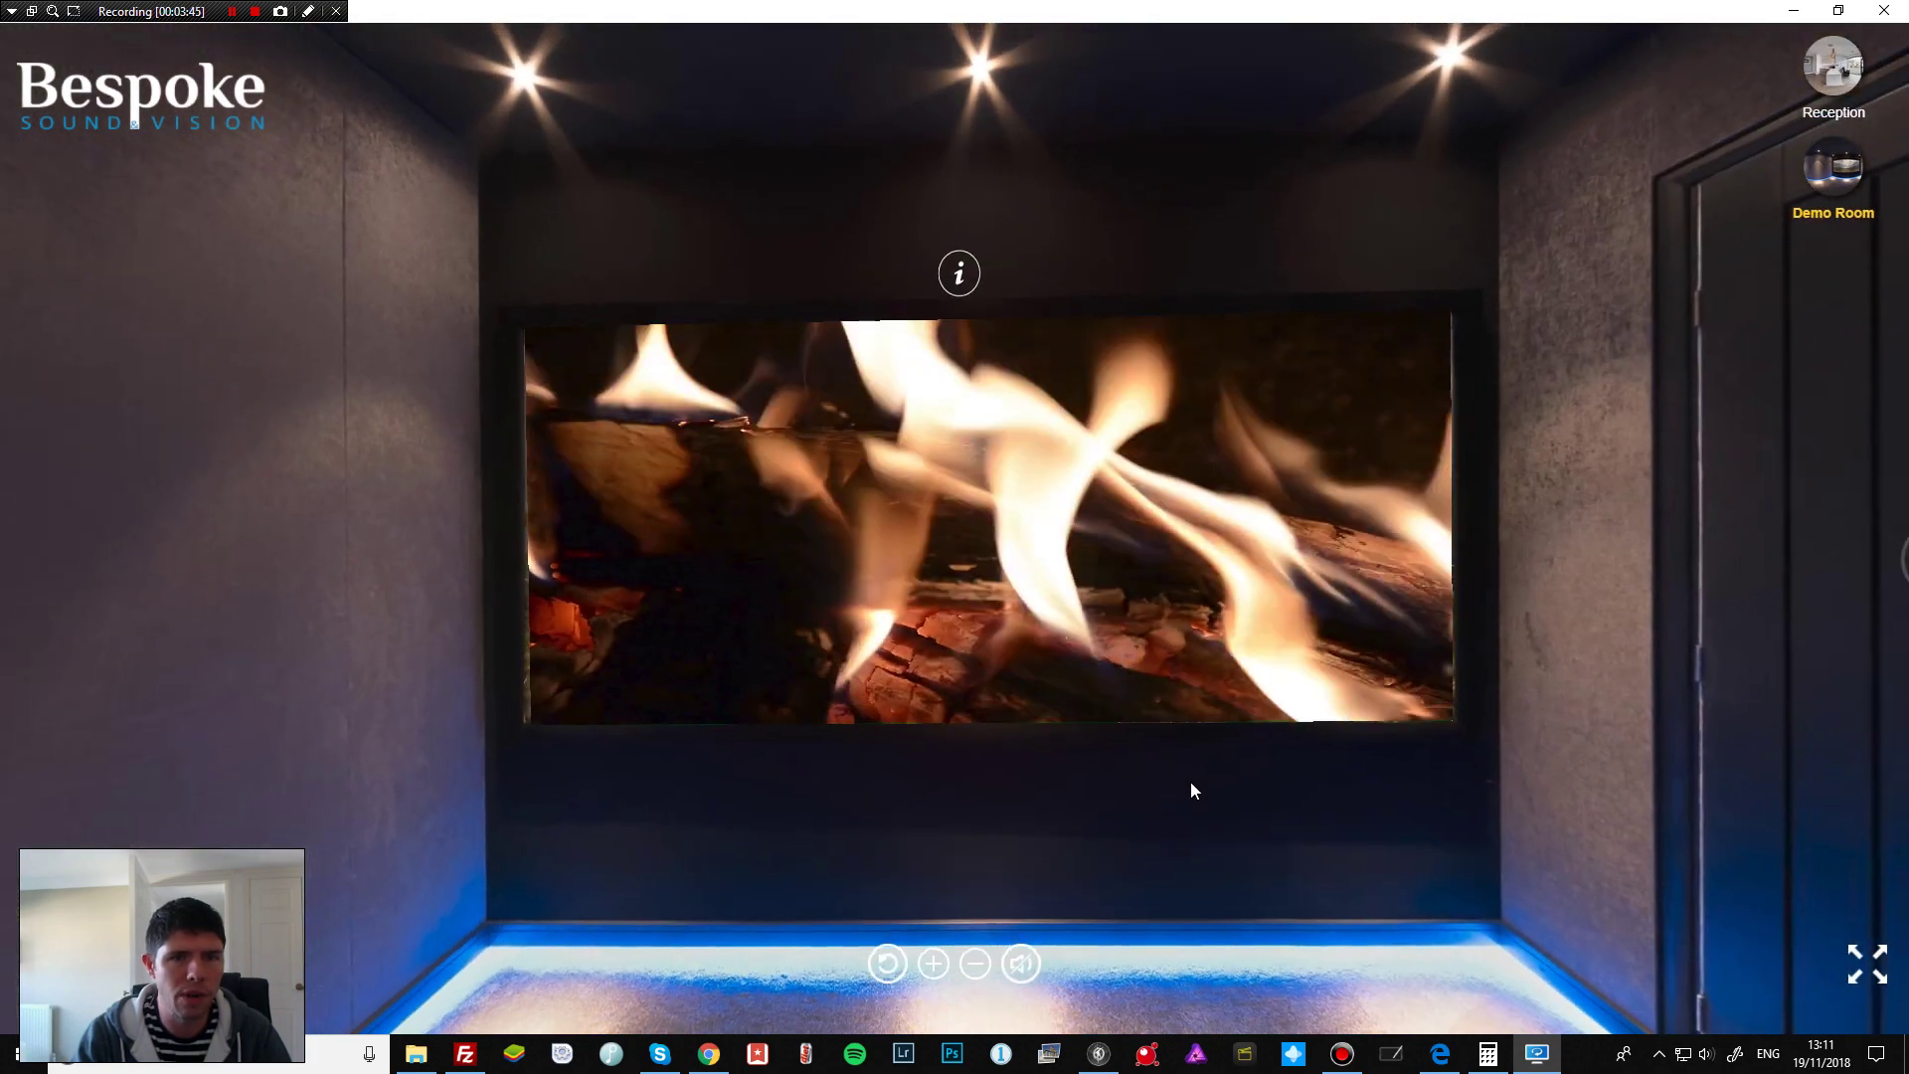
Step: Look around the demo room to watch the projection screen's looping fireplace video
{"action": "mouse_move", "coordinate": [1189, 779]}
{"action": "left_mouse_down"}
{"action": "mouse_move", "coordinate": [1087, 792]}
{"action": "mouse_move", "coordinate": [759, 770]}
{"action": "mouse_move", "coordinate": [856, 790]}
{"action": "mouse_move", "coordinate": [682, 802]}
{"action": "mouse_move", "coordinate": [916, 801]}
{"action": "mouse_move", "coordinate": [609, 836]}
{"action": "mouse_move", "coordinate": [833, 664]}
{"action": "left_mouse_up"}
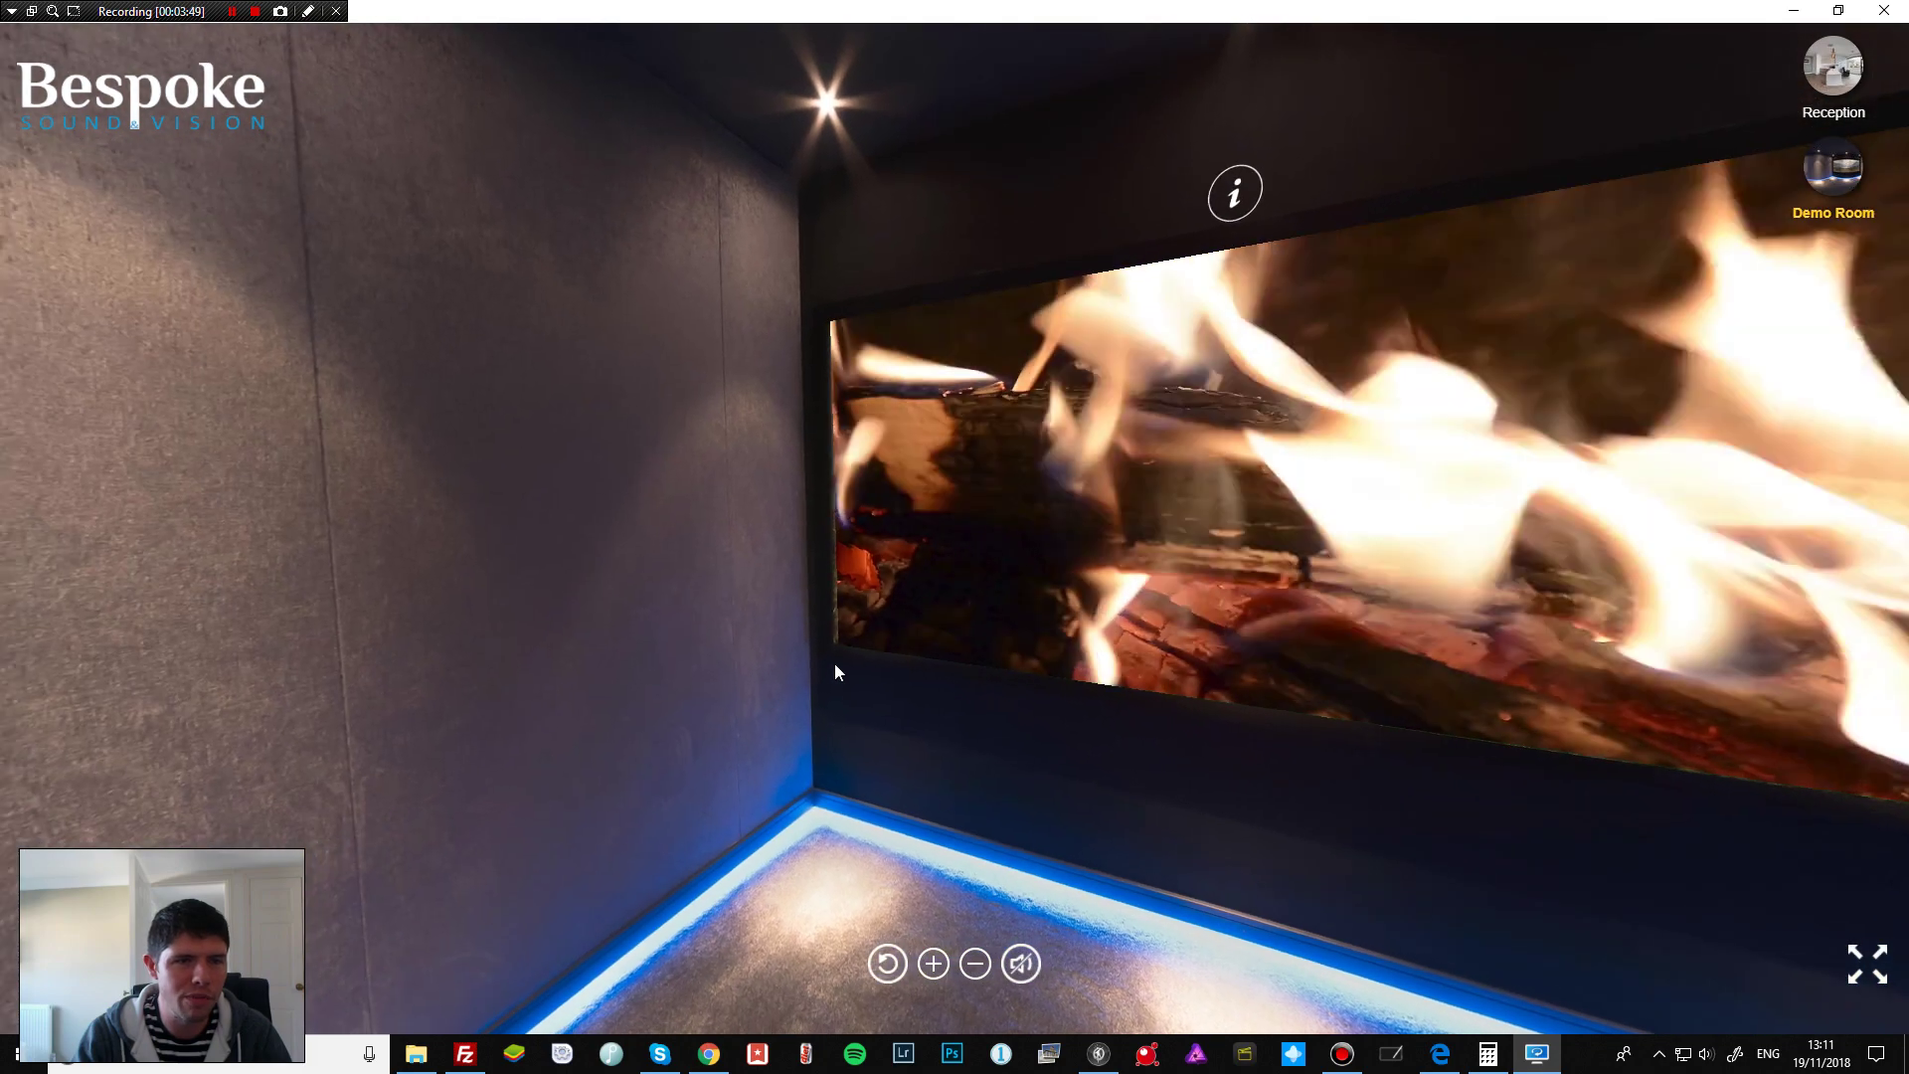
{"action": "scroll", "coordinate": [834, 664], "scroll_direction": "up", "scroll_amount": 3}
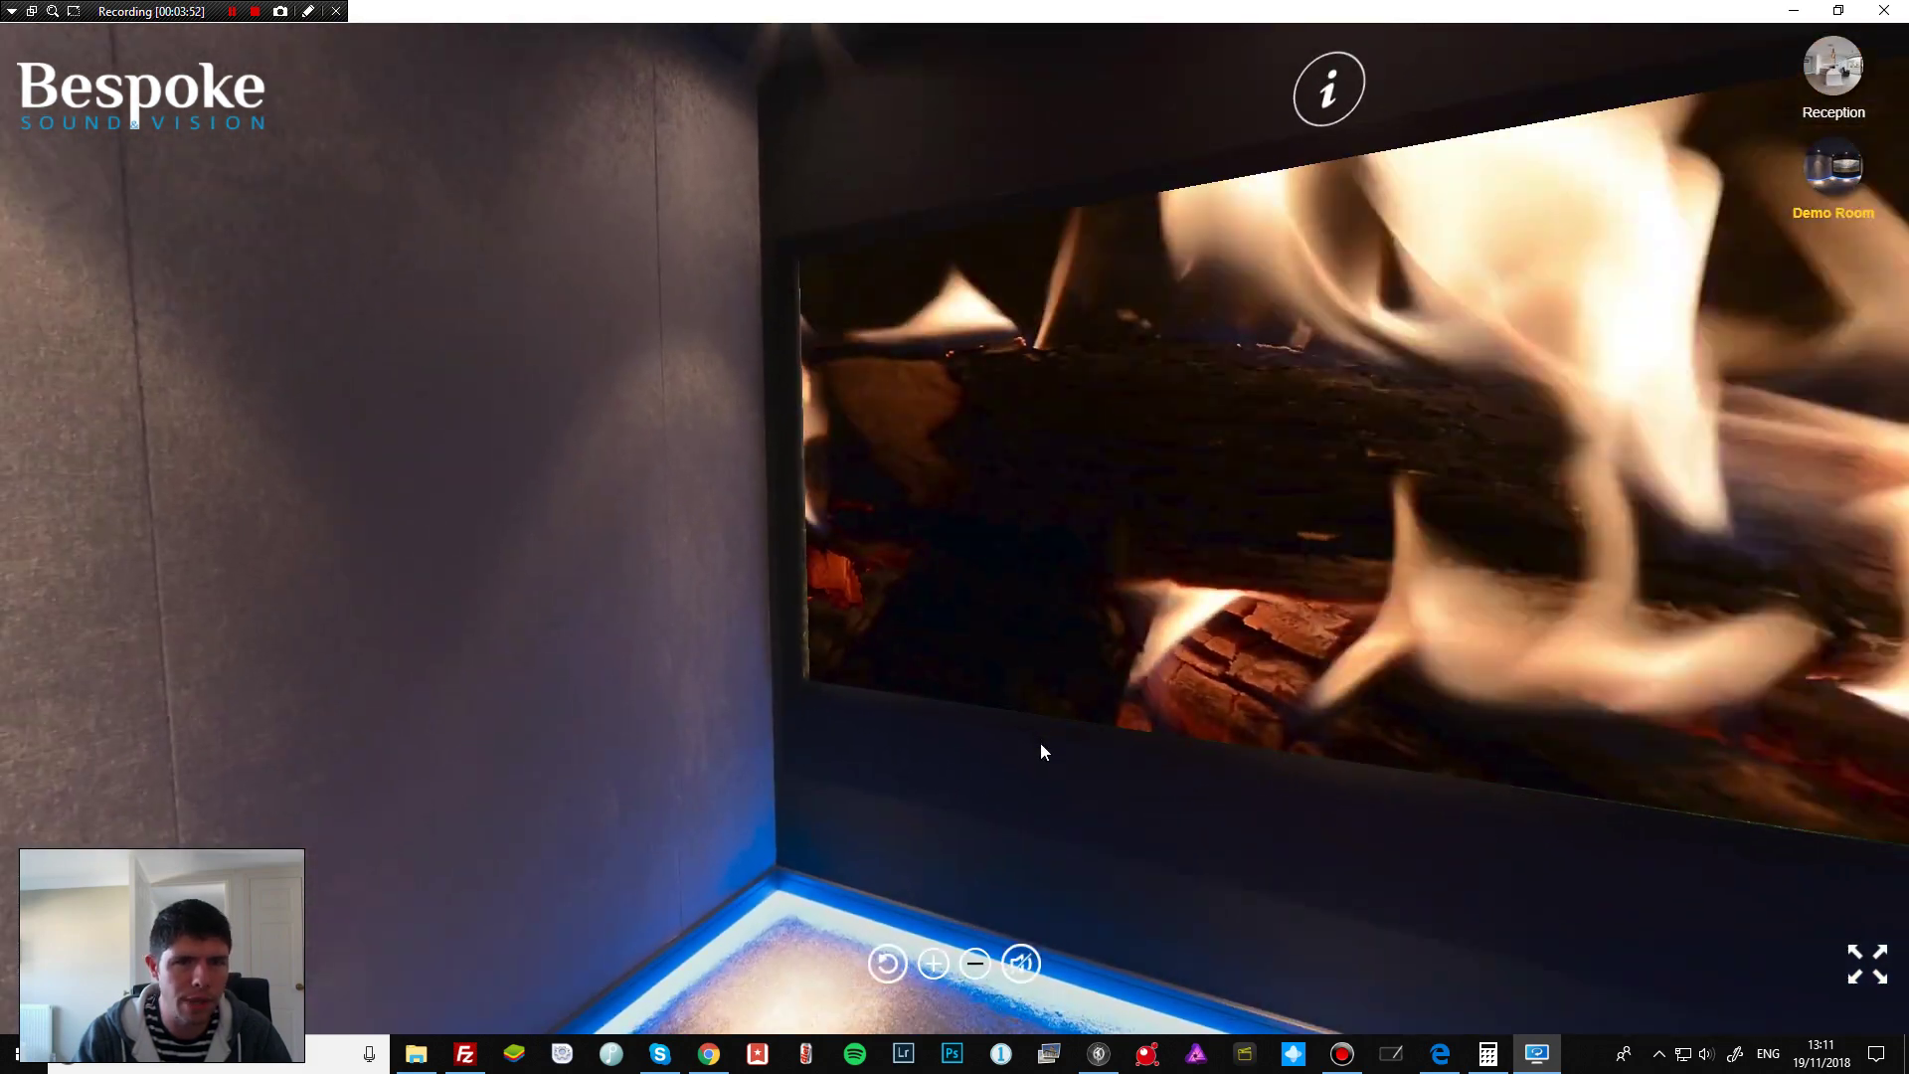
{"action": "scroll", "coordinate": [1040, 742], "scroll_direction": "down", "scroll_amount": 3}
{"action": "mouse_move", "coordinate": [831, 751]}
{"action": "left_mouse_down"}
{"action": "mouse_move", "coordinate": [1067, 731]}
{"action": "mouse_move", "coordinate": [1120, 771]}
{"action": "left_mouse_up"}
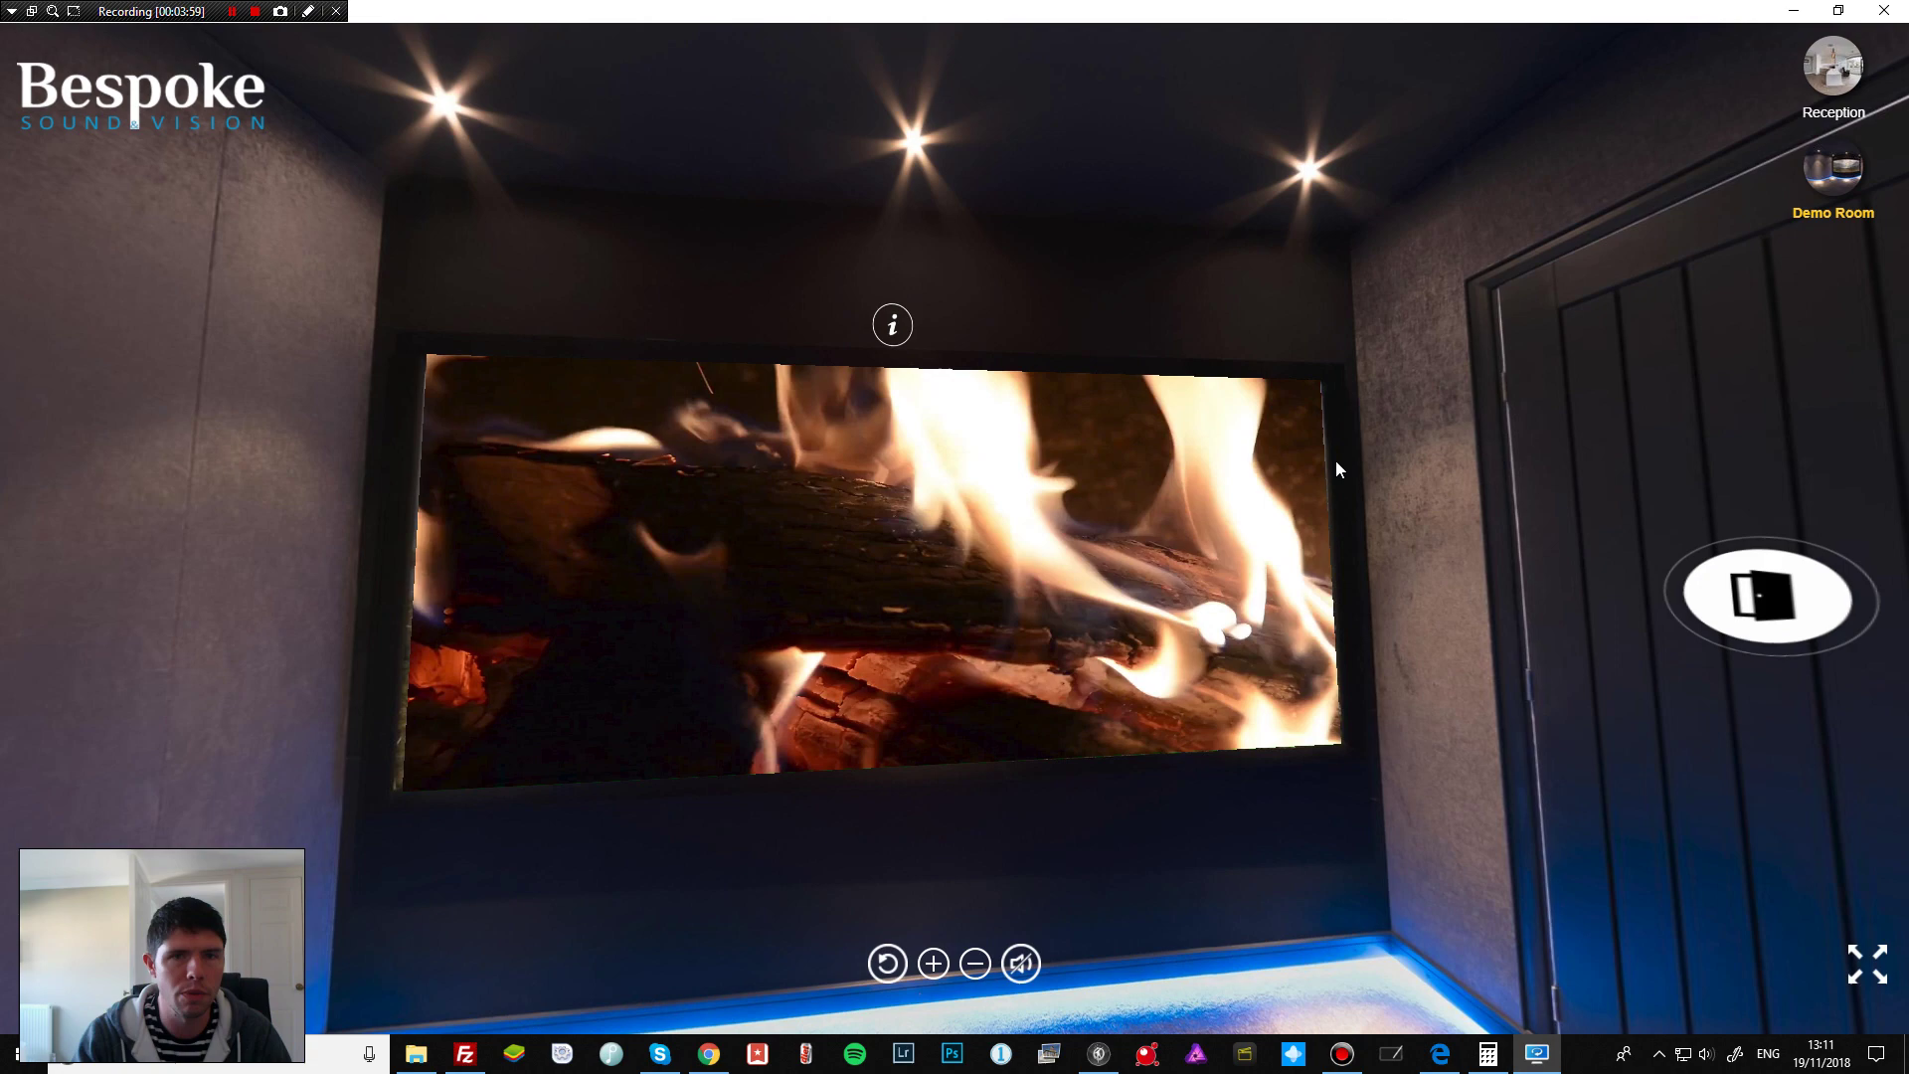
{"action": "left_click_drag", "start_coordinate": [1150, 819], "coordinate": [1052, 822]}
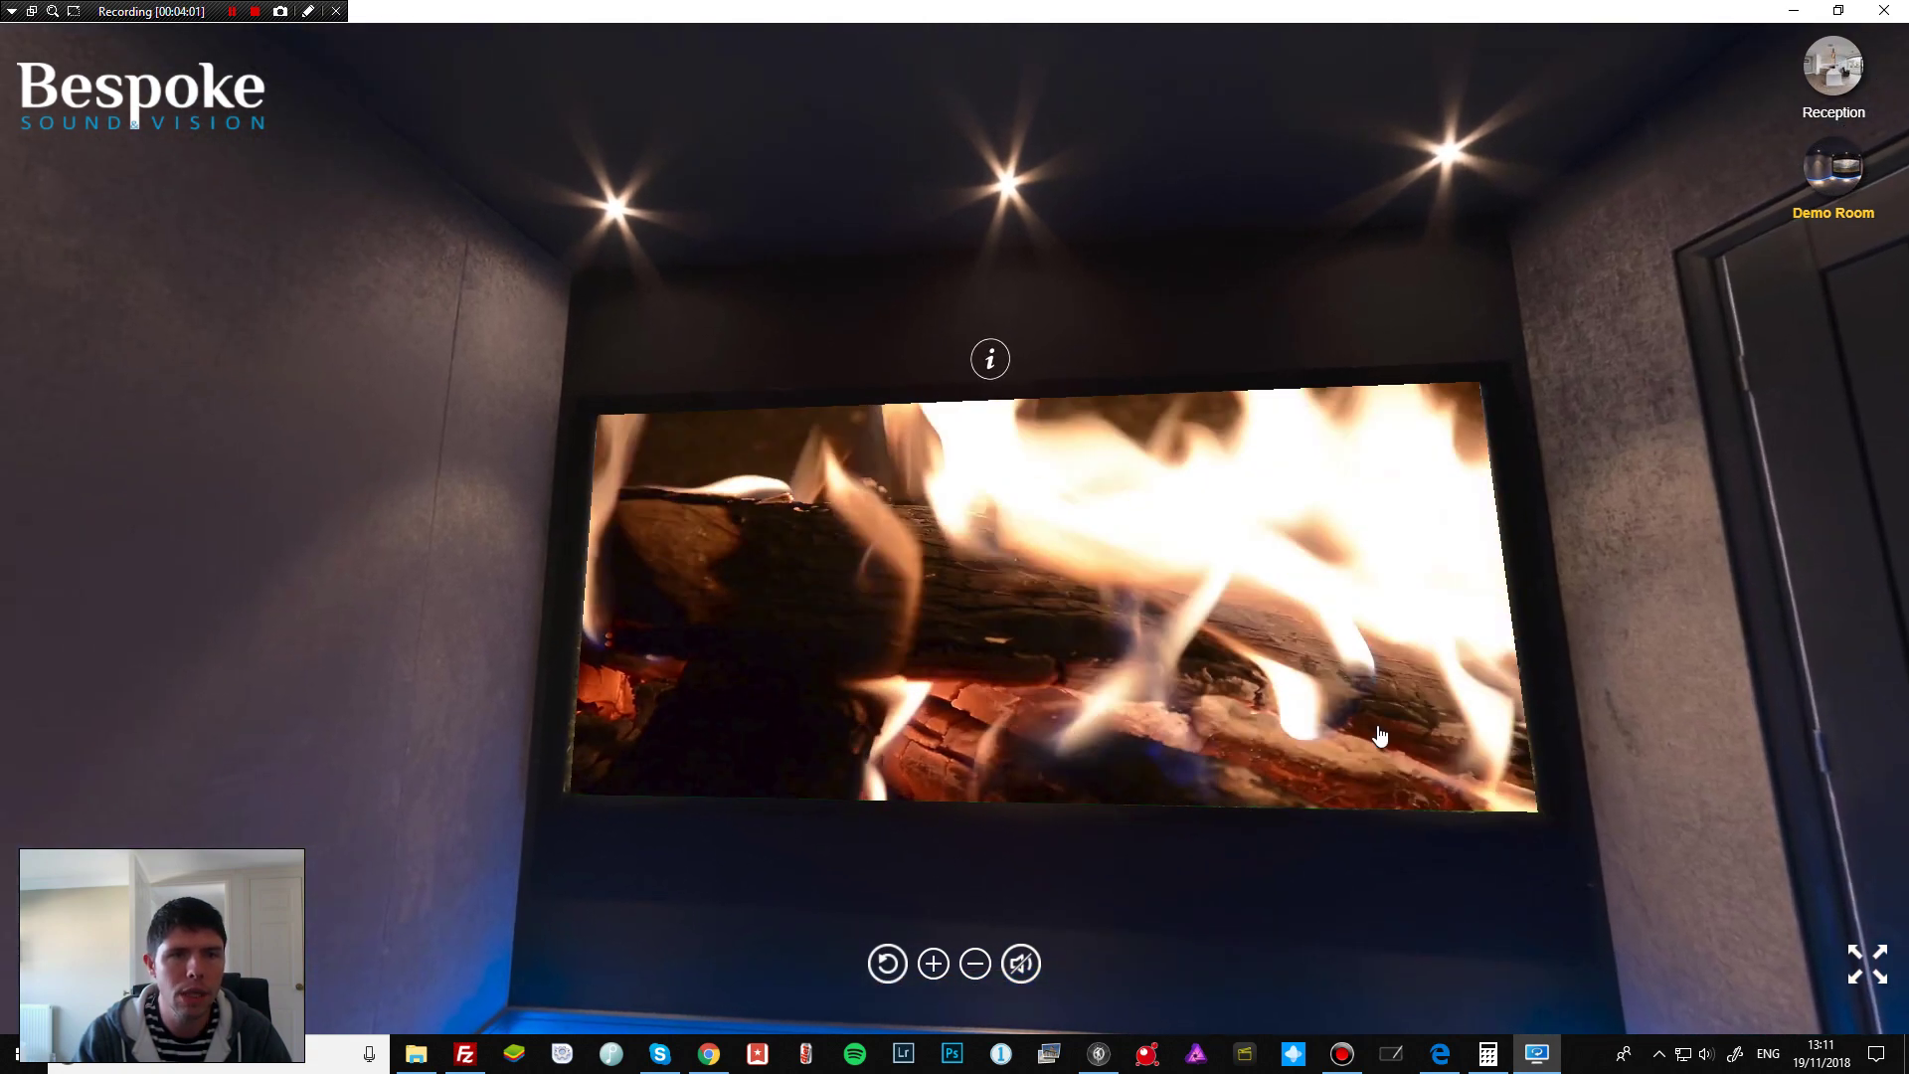
Step: Close the Tour Launcher preview to return to the Hotspots editor
{"action": "left_click", "coordinate": [1884, 10]}
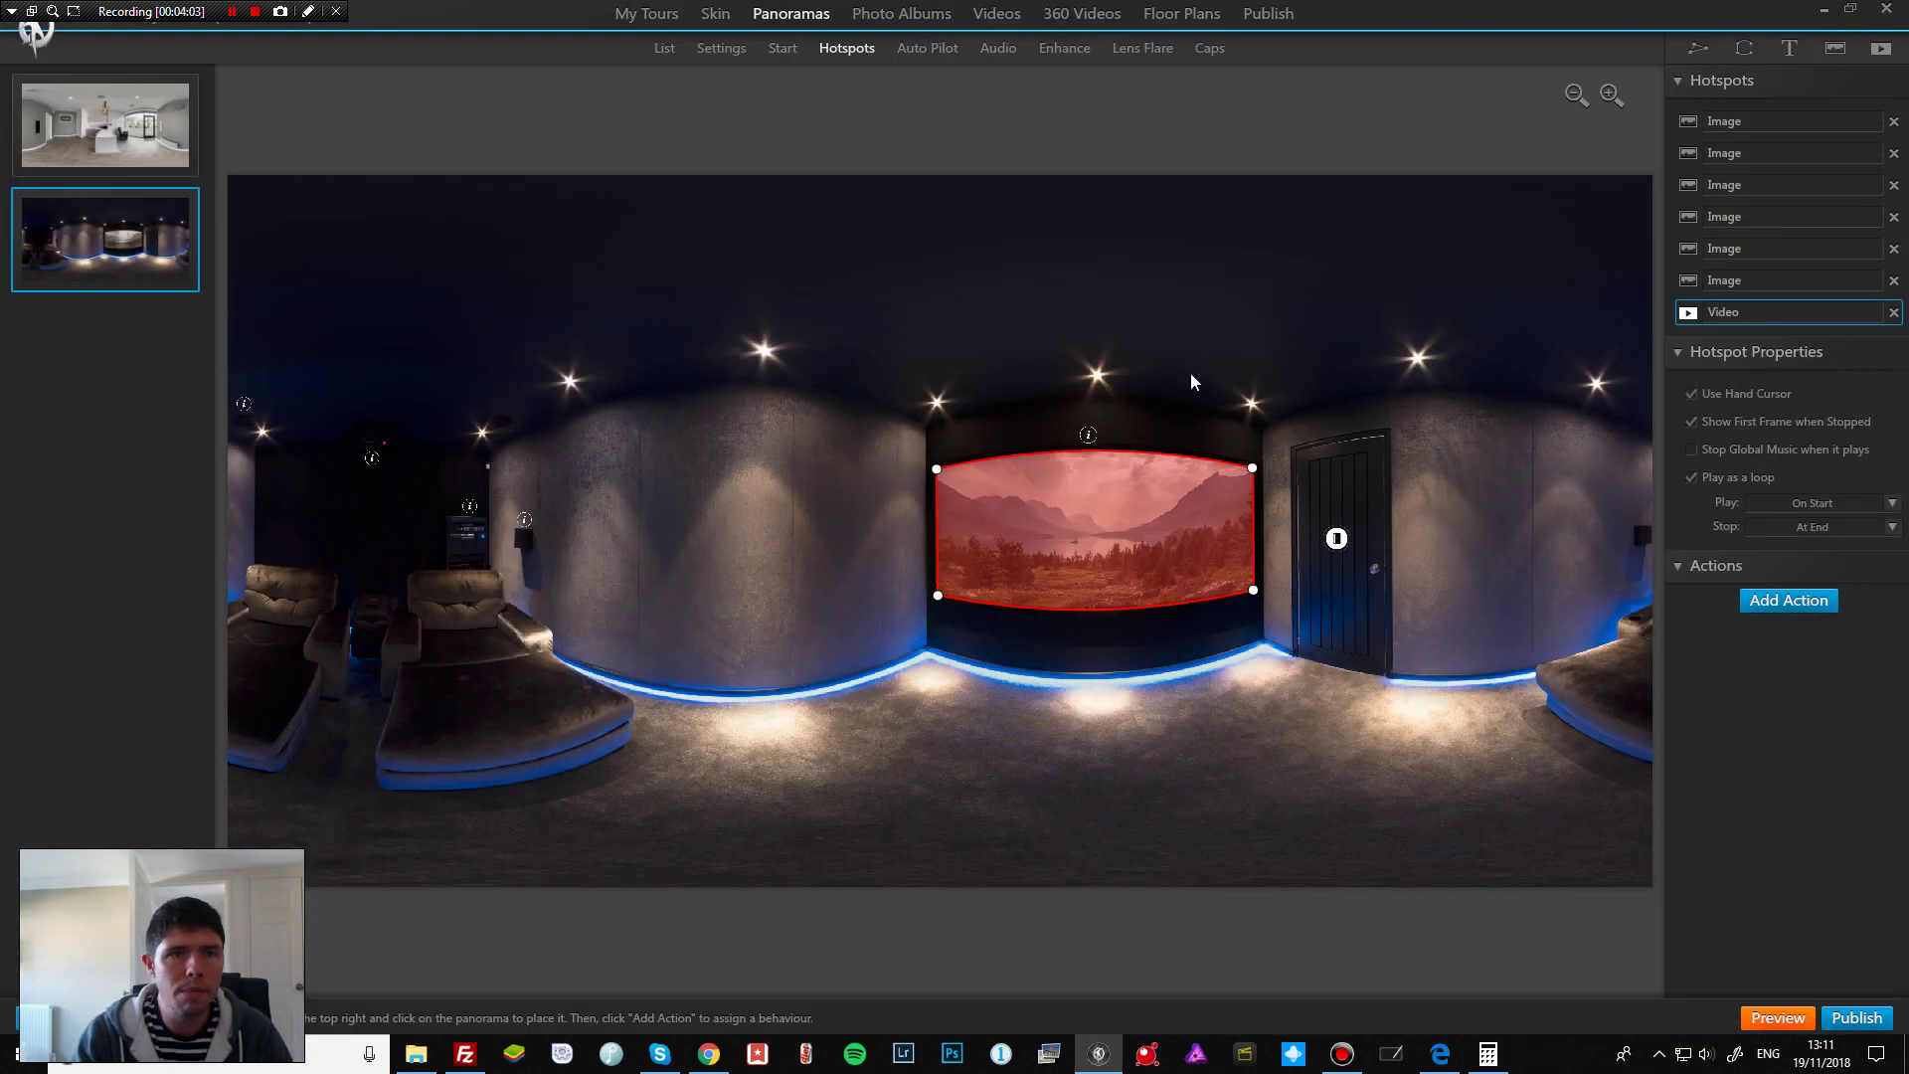